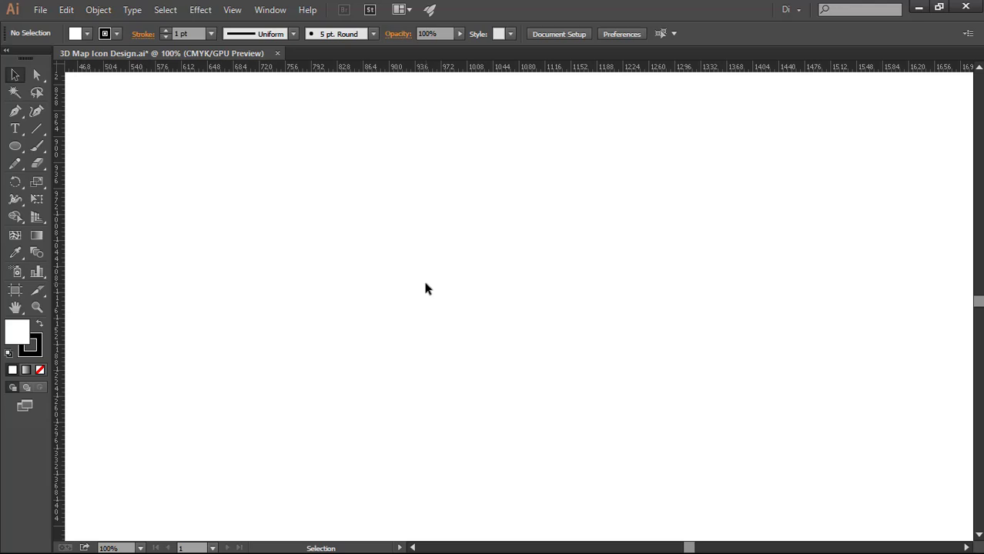
Set the default fill to None and lock the guides
{"action": "left_click", "coordinate": [87, 33]}
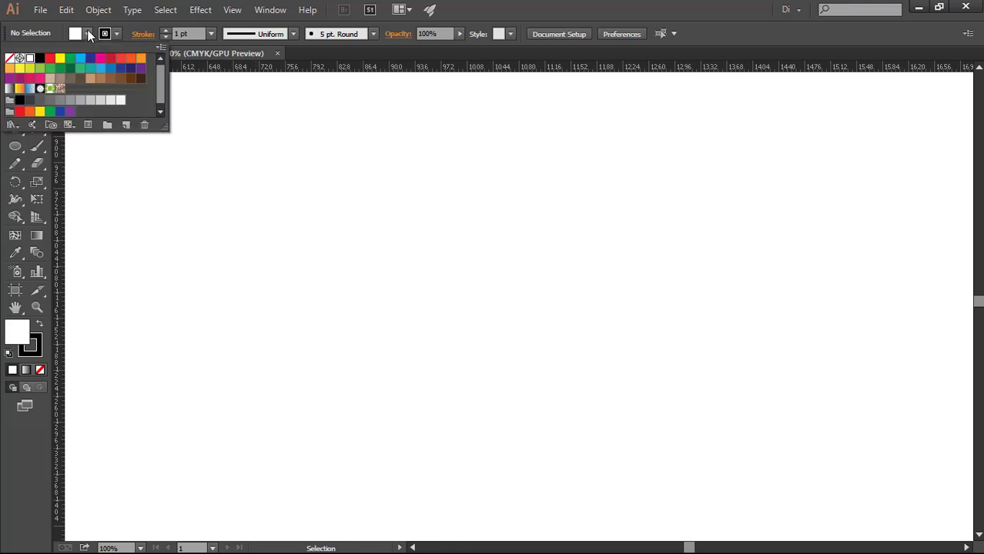
{"action": "left_click", "coordinate": [9, 58]}
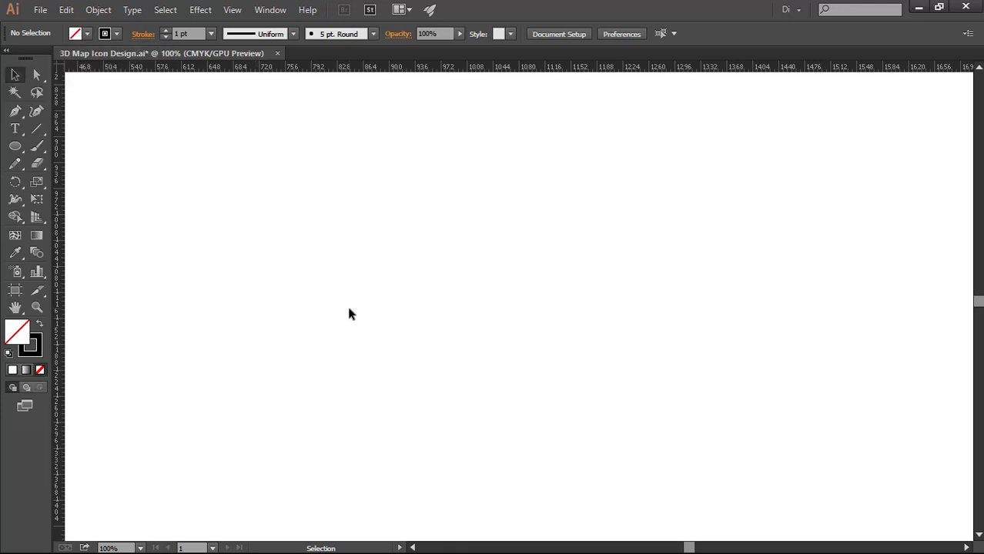
{"action": "right_click", "coordinate": [356, 211]}
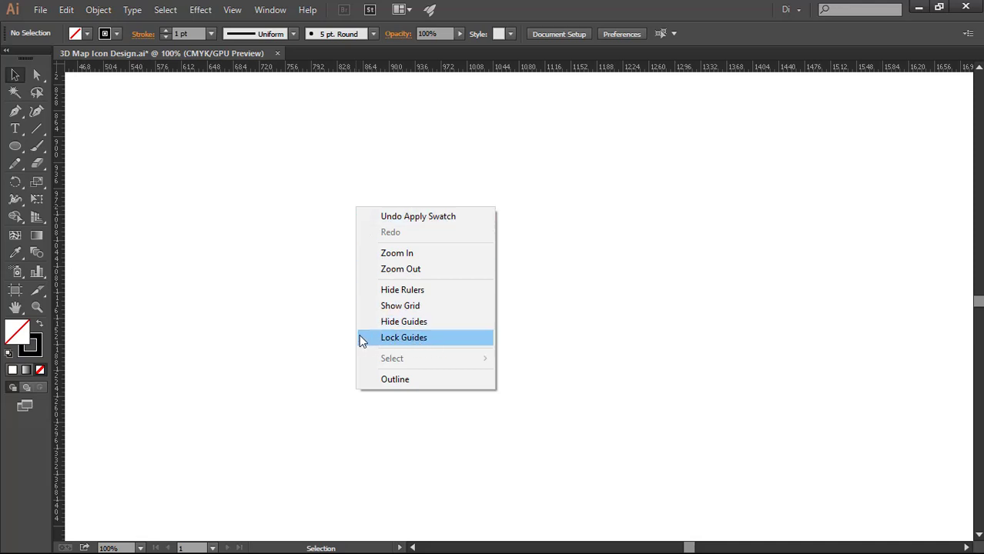
{"action": "left_click", "coordinate": [447, 338]}
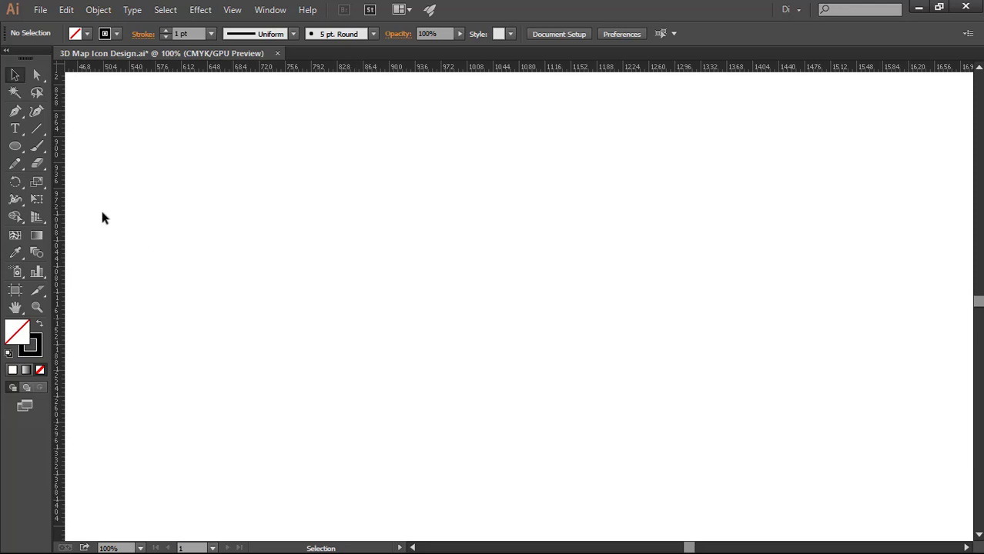
Create a circle 300 pt wide and 300 pt high with the Ellipse tool
{"action": "left_click", "coordinate": [8, 146]}
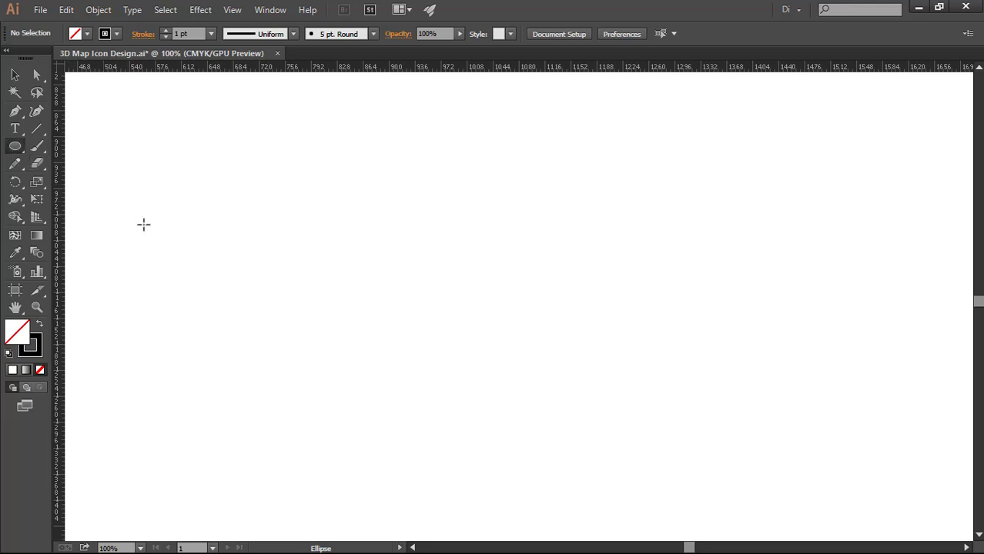
{"action": "left_click", "coordinate": [490, 262]}
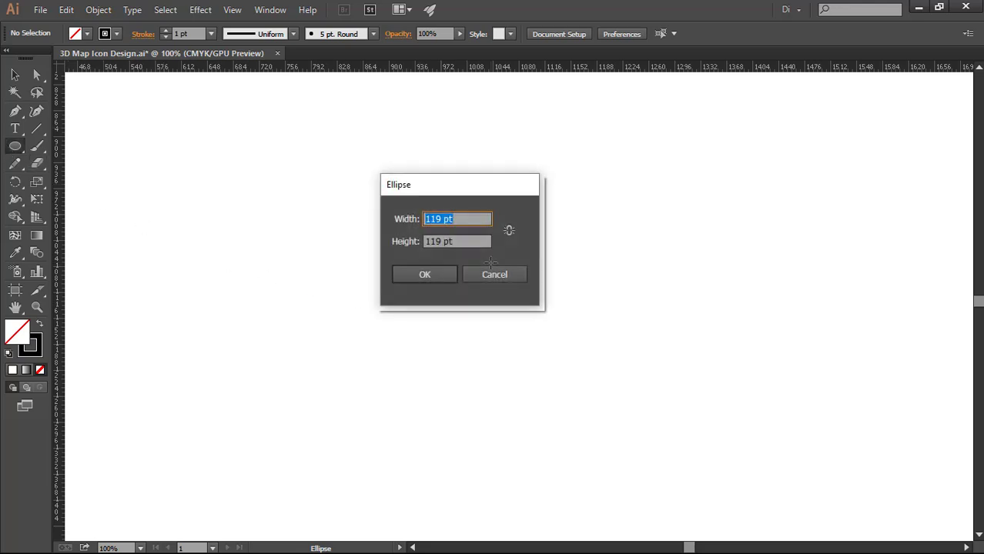
{"action": "type", "text": "300"}
{"action": "key", "text": "Tab"}
{"action": "type", "text": "300"}
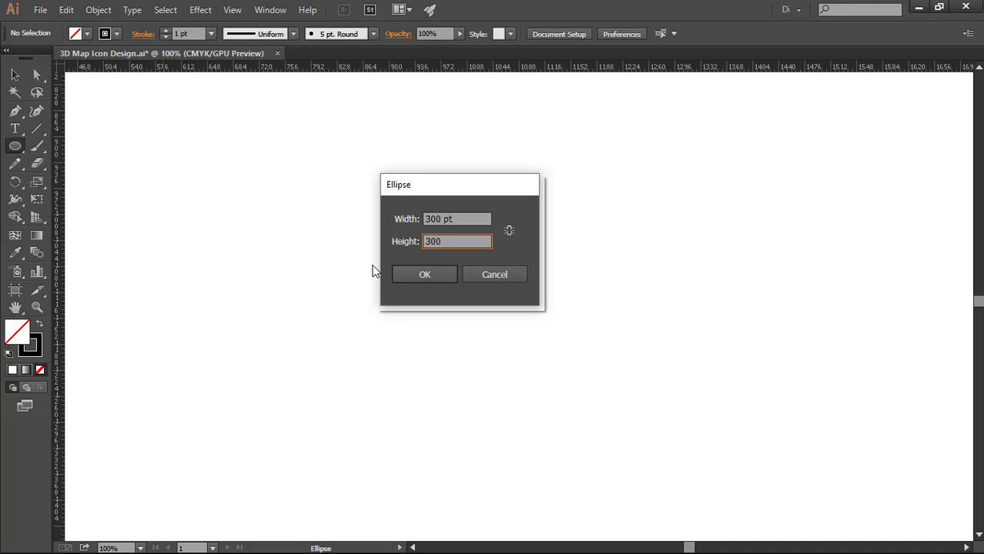
{"action": "left_click", "coordinate": [394, 274]}
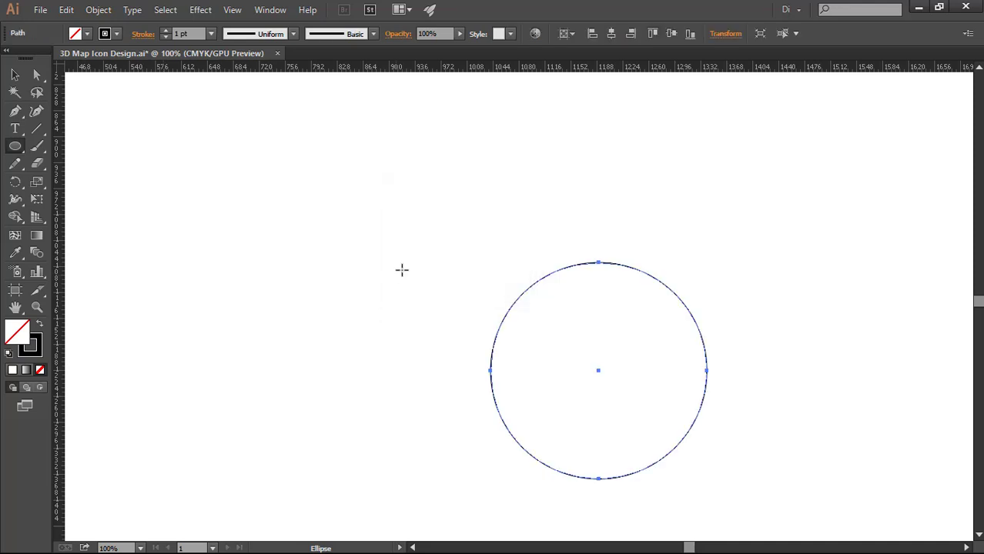
Centre the circle horizontally and vertically on the artboard
{"action": "left_click", "coordinate": [609, 34]}
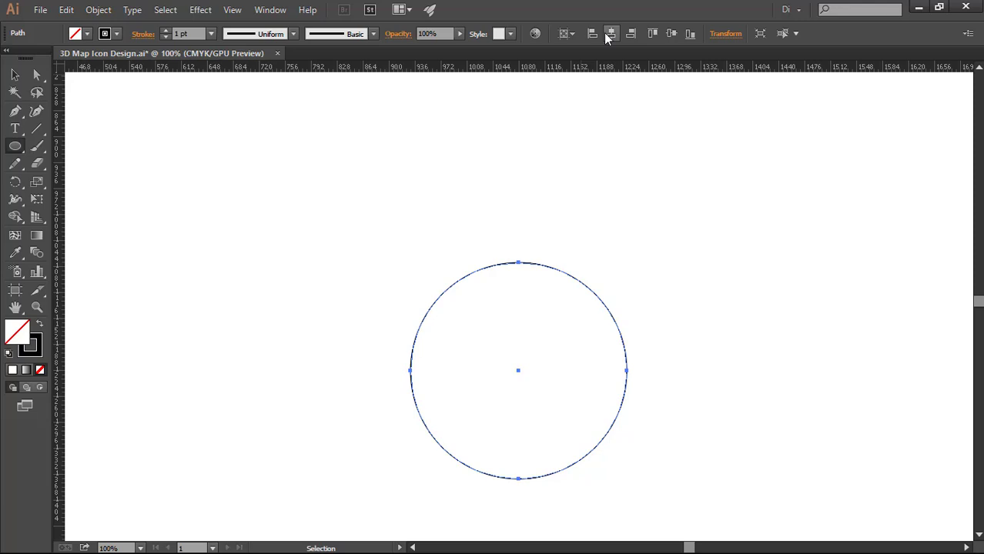
{"action": "left_click", "coordinate": [668, 32]}
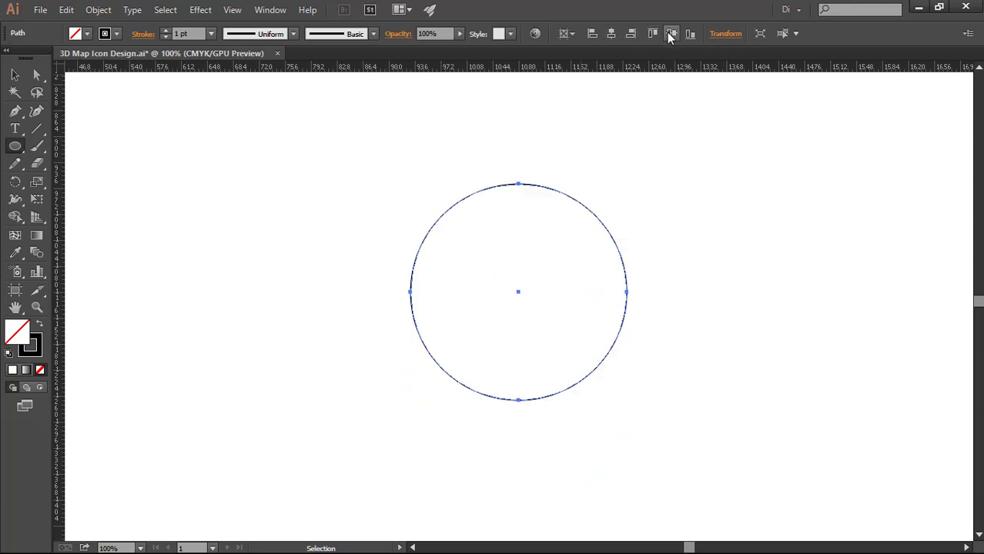
{"action": "left_click", "coordinate": [13, 77]}
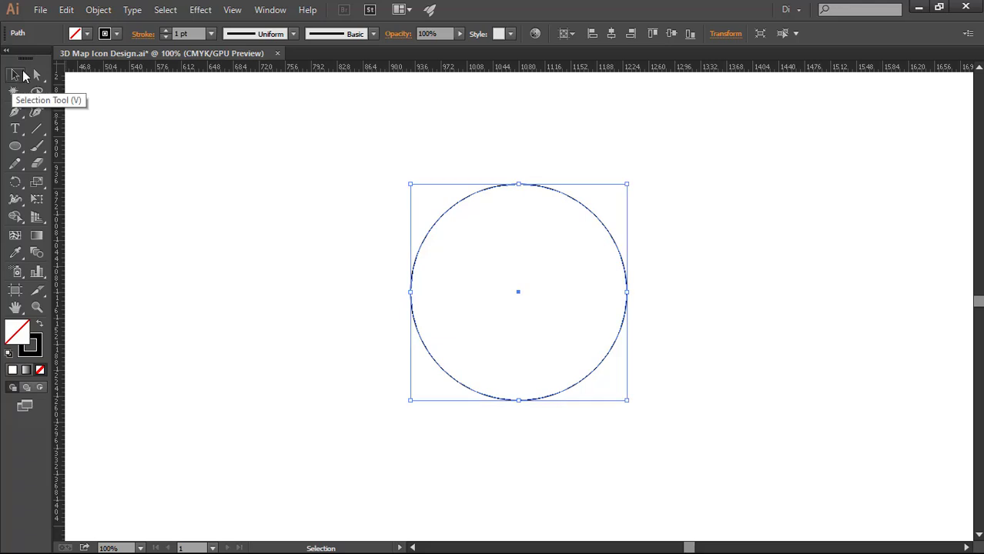
Offset the circle's path inward by -30 pt with the preview enabled, keeping Miter joins and a miter limit of 4
{"action": "left_click", "coordinate": [98, 10]}
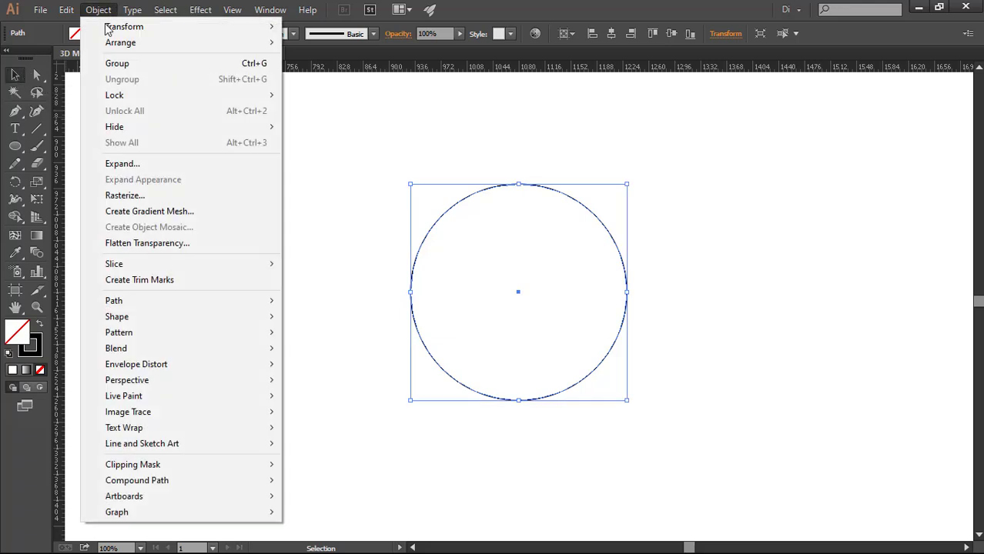
{"action": "mouse_move", "coordinate": [143, 303]}
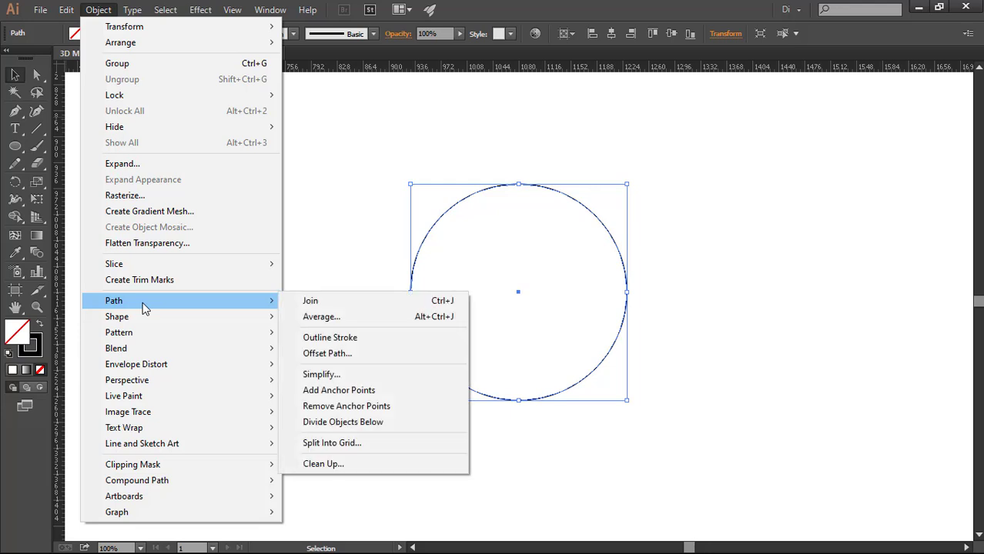
{"action": "left_click", "coordinate": [361, 361]}
{"action": "left_click", "coordinate": [683, 221]}
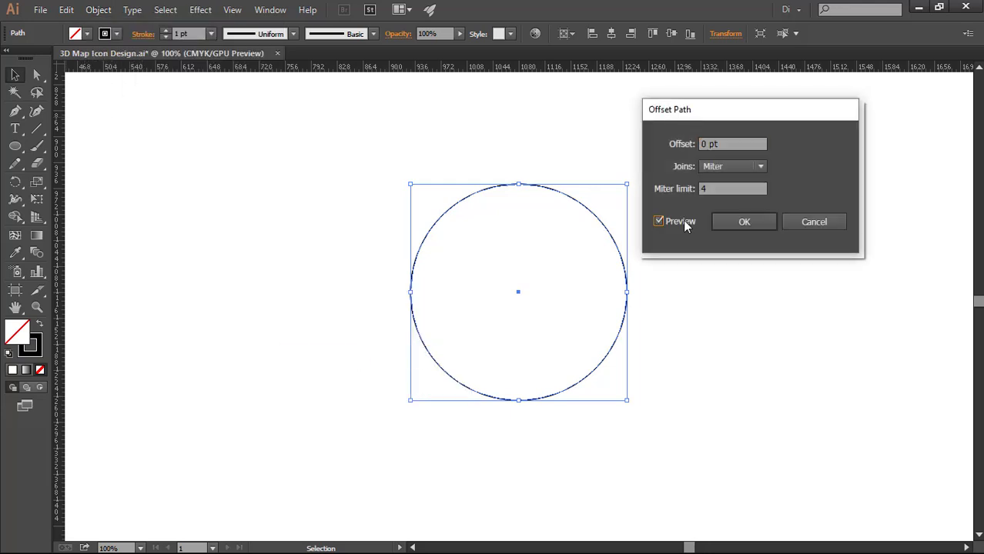
{"action": "left_click", "coordinate": [723, 144]}
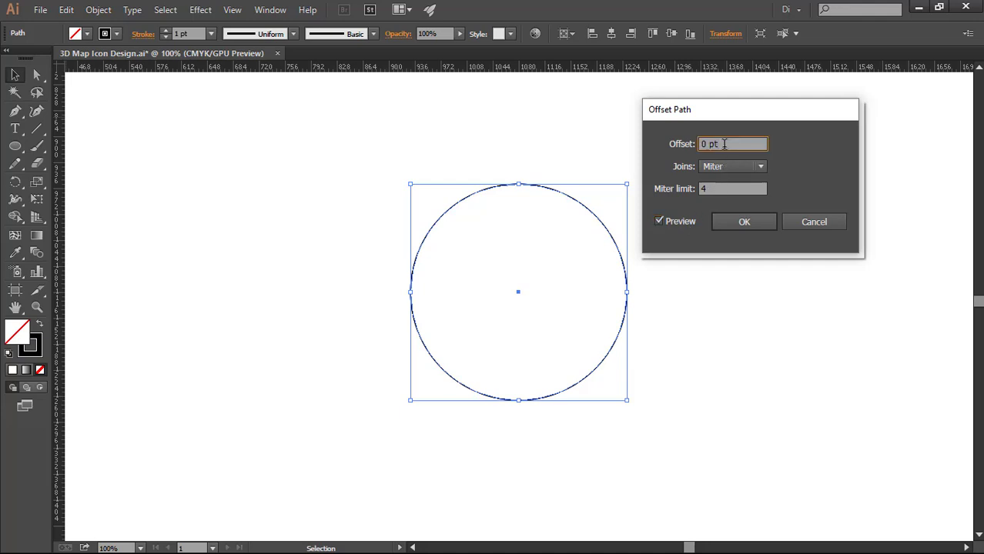
{"action": "key", "text": "Down"}
{"action": "key", "text": "Down"}
{"action": "key", "text": "Down"}
{"action": "key", "text": "Down"}
{"action": "key", "text": "Down"}
{"action": "key", "text": "Down"}
{"action": "key", "text": "Down"}
{"action": "key", "text": "Down"}
{"action": "key", "text": "Down"}
{"action": "key", "text": "Down"}
{"action": "key", "text": "Down"}
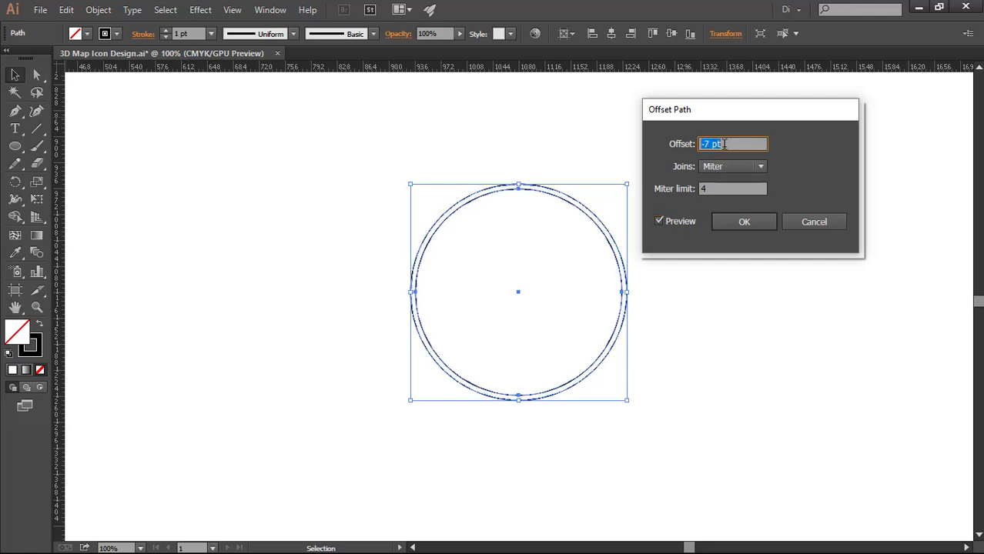
{"action": "key", "text": "Down"}
{"action": "key", "text": "Down"}
{"action": "key", "text": "Down"}
{"action": "key", "text": "Down"}
{"action": "key", "text": "Down"}
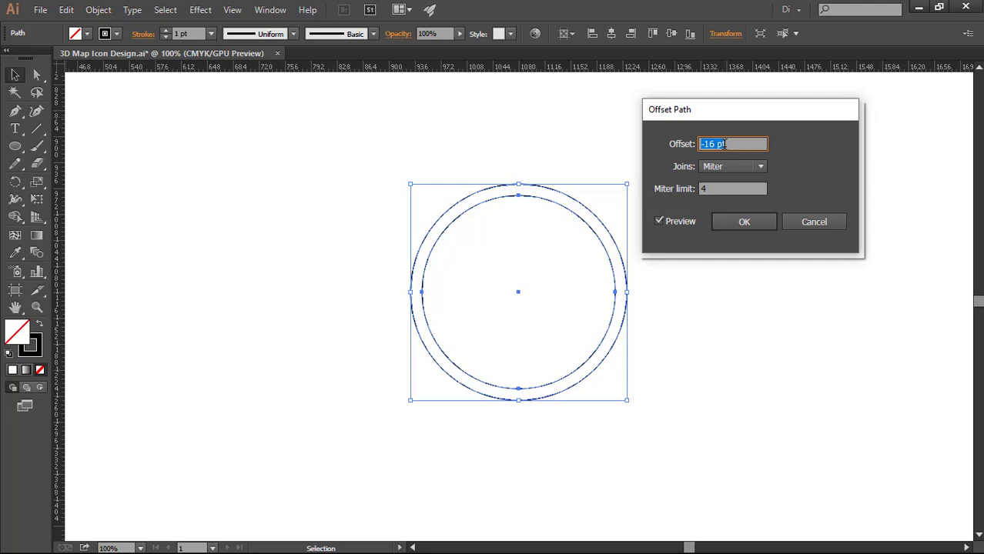
{"action": "key", "text": "Down"}
{"action": "key", "text": "Down"}
{"action": "key", "text": "Down"}
{"action": "key", "text": "Down"}
{"action": "key", "text": "Down"}
{"action": "key", "text": "Down"}
{"action": "key", "text": "Down"}
{"action": "key", "text": "Down"}
{"action": "key", "text": "Down"}
{"action": "key", "text": "Down"}
{"action": "key", "text": "Down"}
{"action": "key", "text": "Down"}
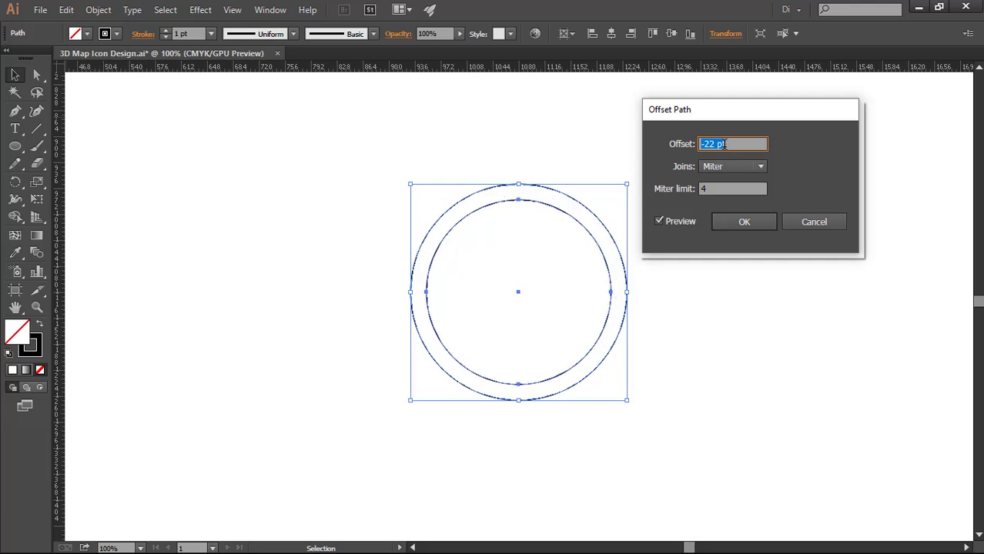
{"action": "key", "text": "Down"}
{"action": "key", "text": "Down"}
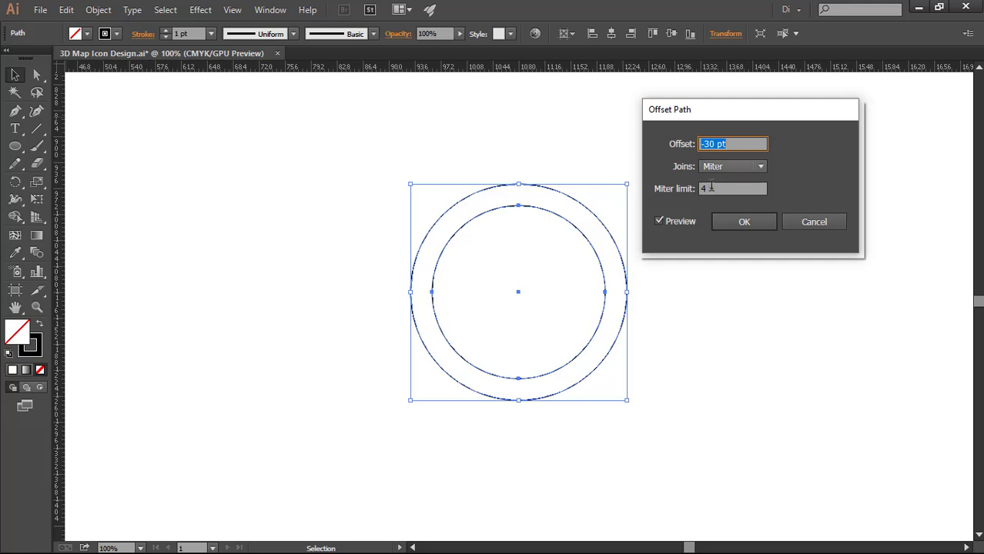
{"action": "left_click", "coordinate": [729, 220]}
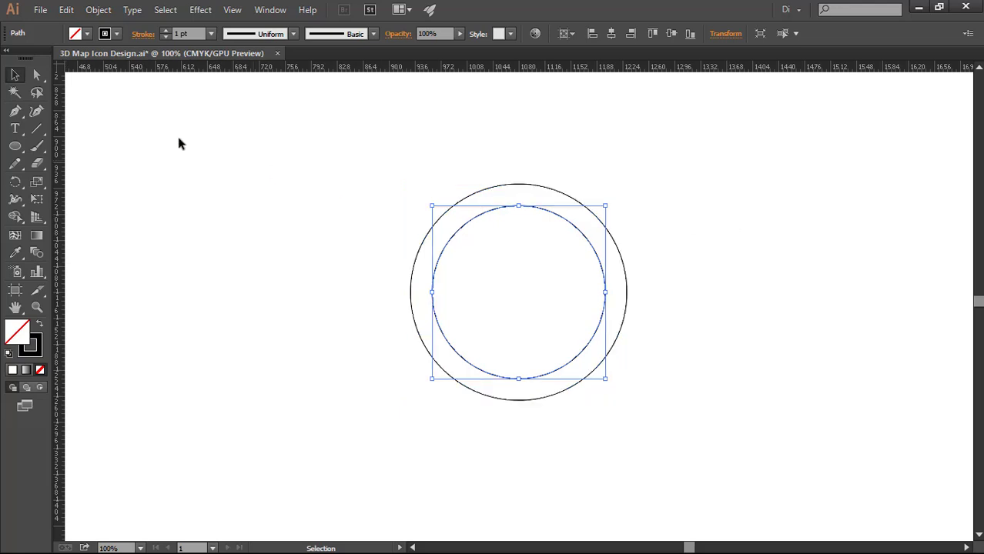
Copy the inner circle and paste the duplicate in front of it
{"action": "left_click", "coordinate": [67, 11]}
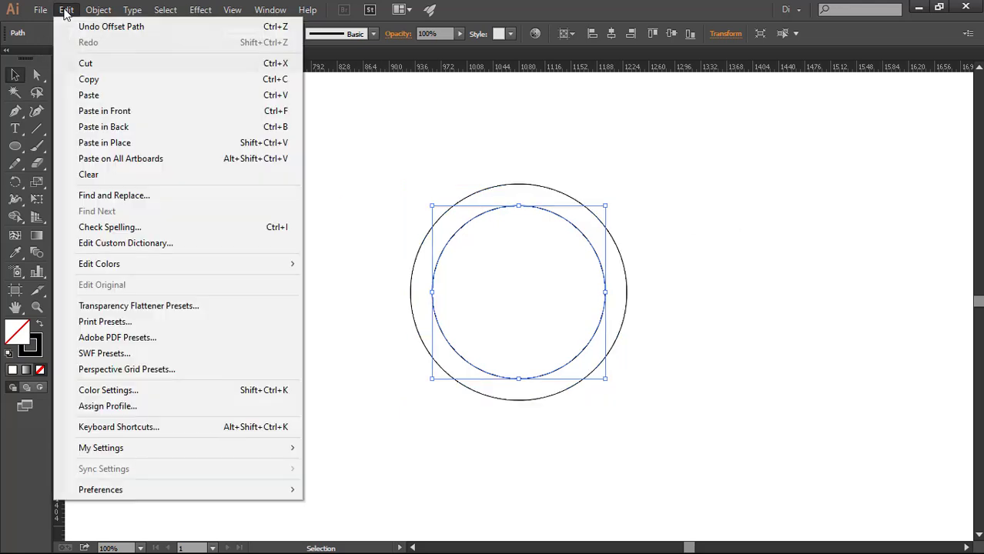
{"action": "left_click", "coordinate": [75, 83]}
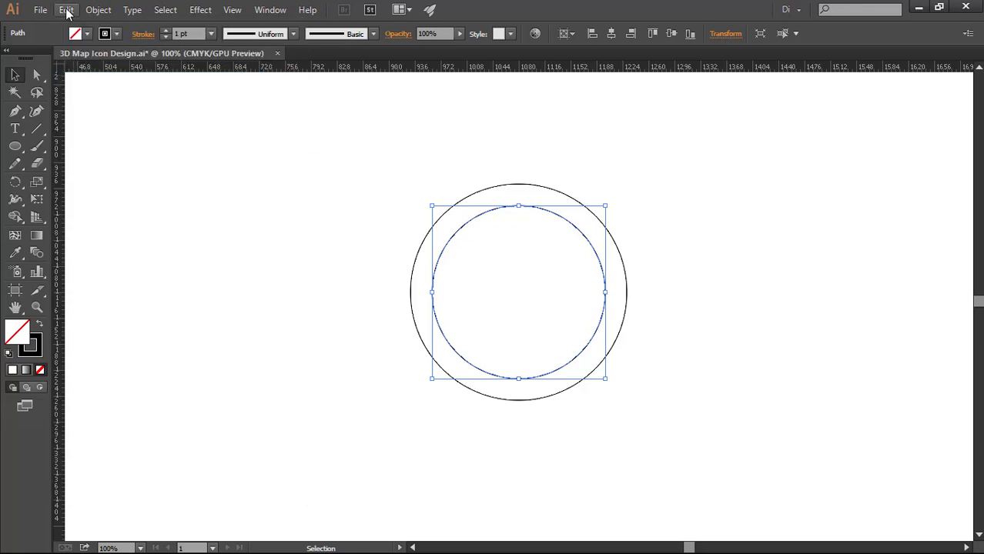
{"action": "left_click", "coordinate": [67, 9]}
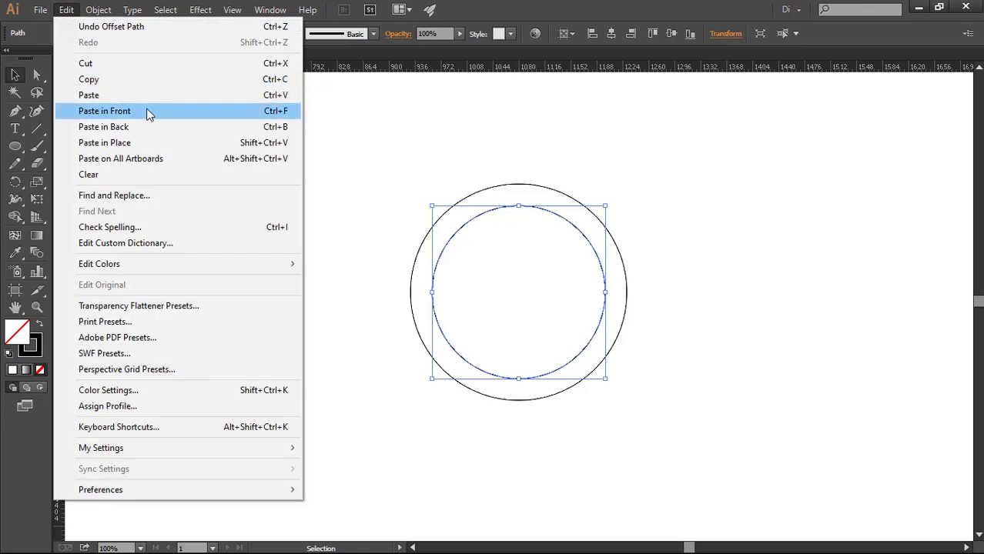
{"action": "left_click", "coordinate": [254, 115]}
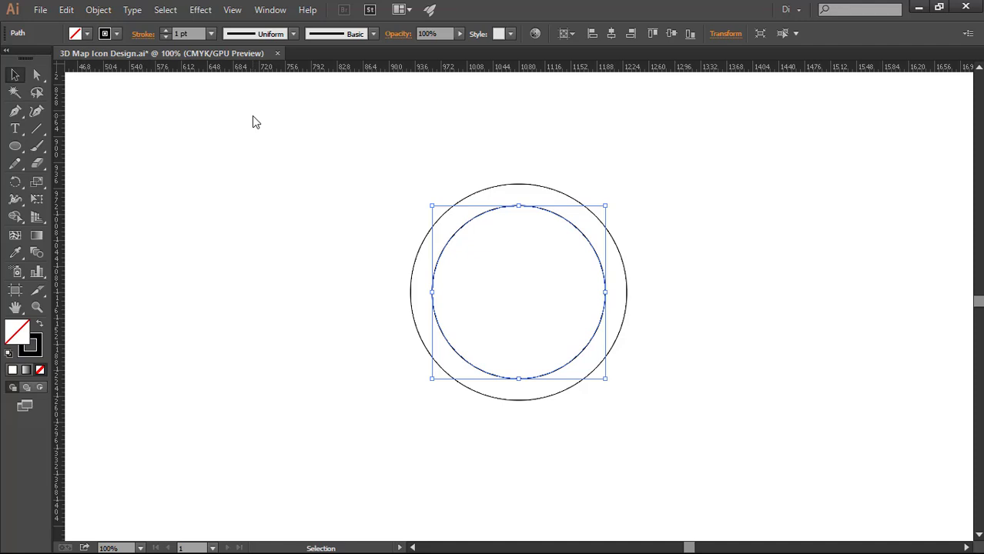
Move one inner circle left to touch the outer circle's left edge and the other down to touch its bottom edge
{"action": "left_click", "coordinate": [585, 243], "text": "shift"}
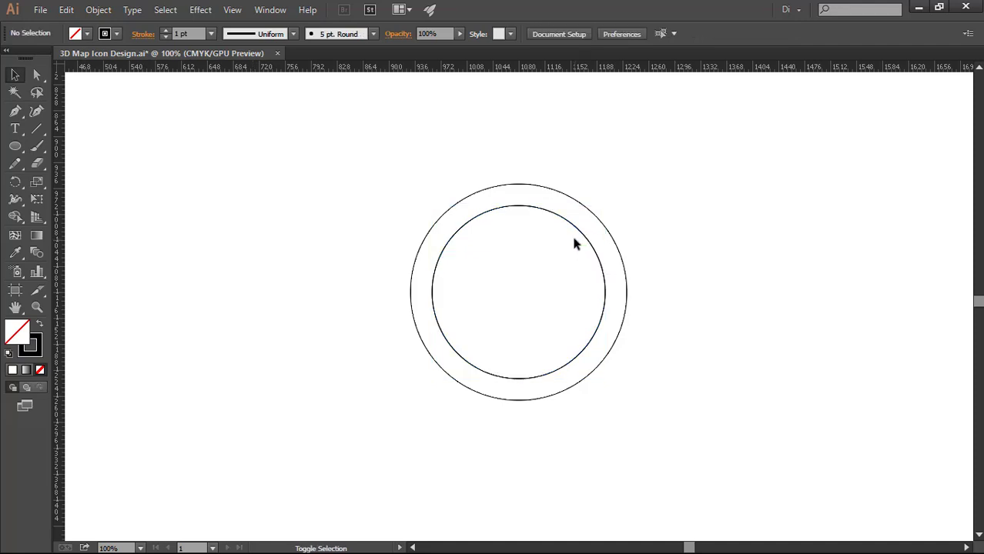
{"action": "left_click_drag", "start_coordinate": [587, 245], "coordinate": [566, 246]}
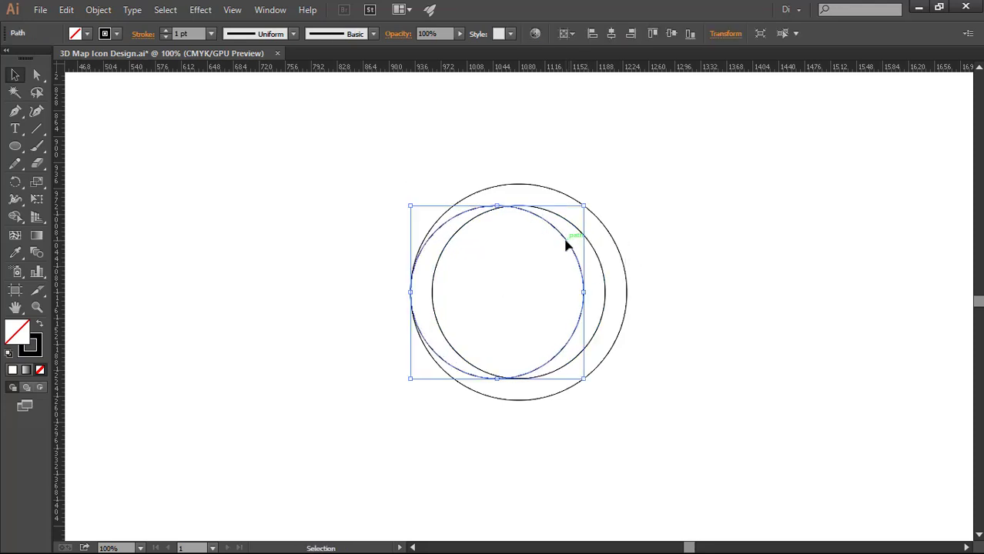
{"action": "left_click", "coordinate": [604, 281]}
{"action": "left_click_drag", "start_coordinate": [605, 281], "coordinate": [604, 302]}
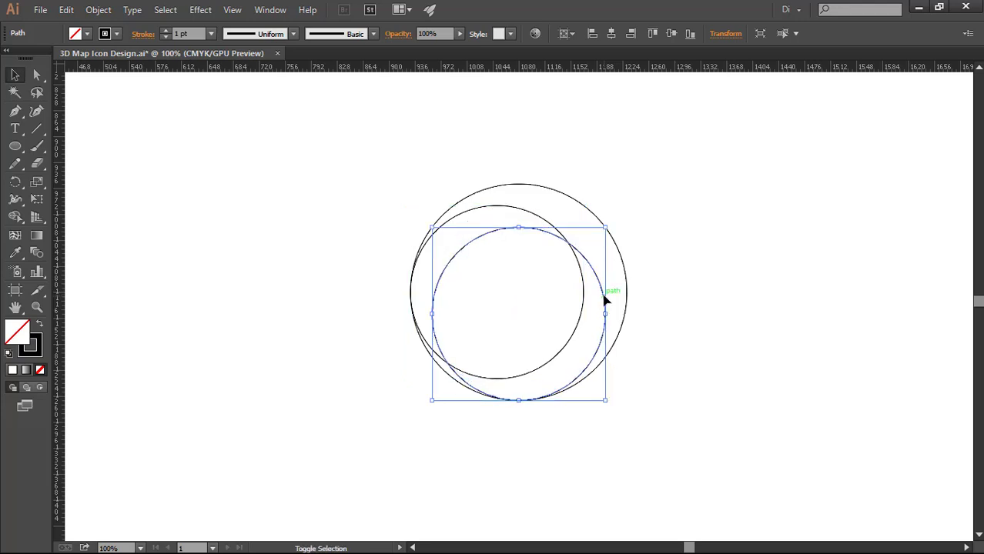
Delete the large outer circle
{"action": "left_click", "coordinate": [589, 212]}
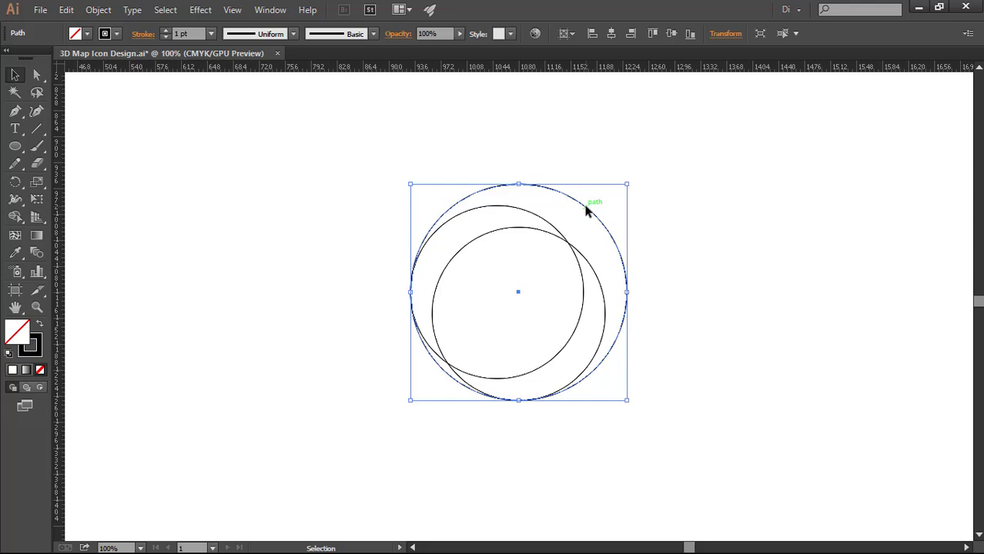
{"action": "key", "text": "Delete"}
Build the upper-left crescent between the two overlapping circles as a dark blue shape with the Shape Builder tool
{"action": "left_click_drag", "start_coordinate": [584, 210], "coordinate": [537, 264]}
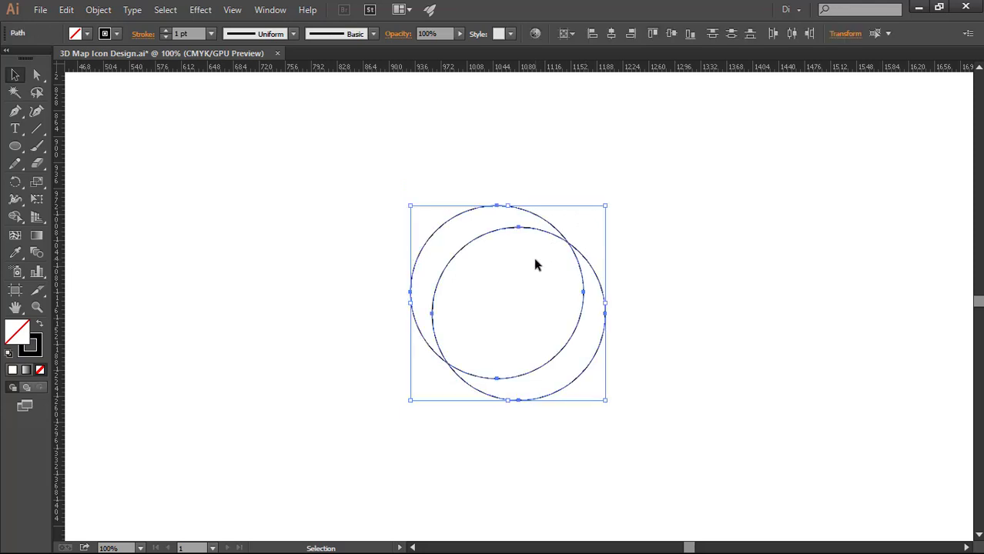
{"action": "left_click", "coordinate": [13, 220]}
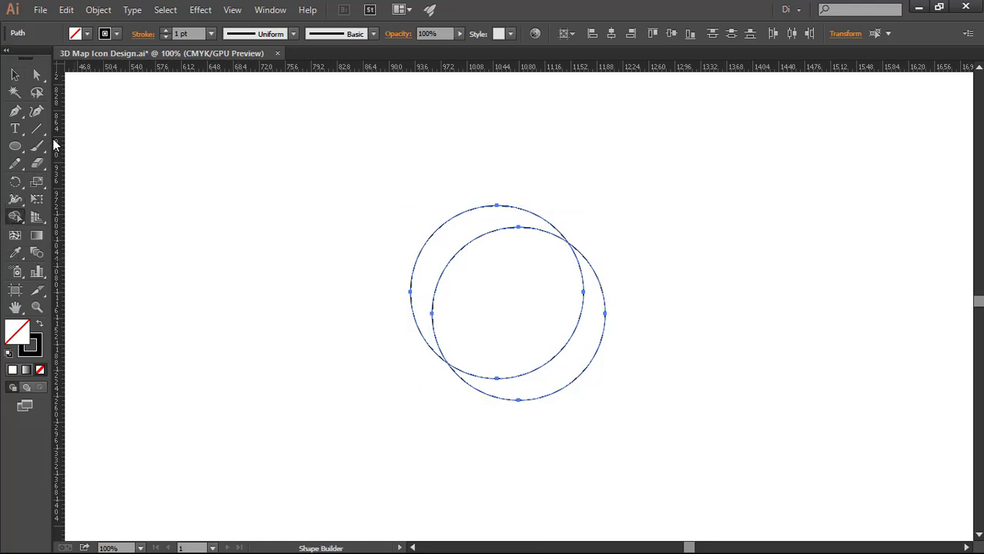
{"action": "left_click", "coordinate": [87, 33]}
{"action": "left_click", "coordinate": [90, 59]}
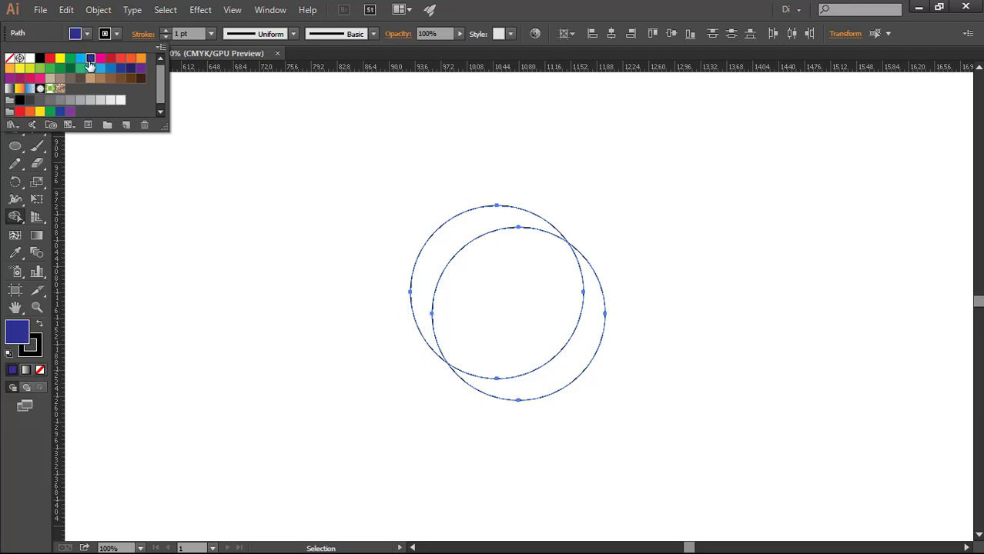
{"action": "left_click", "coordinate": [115, 276]}
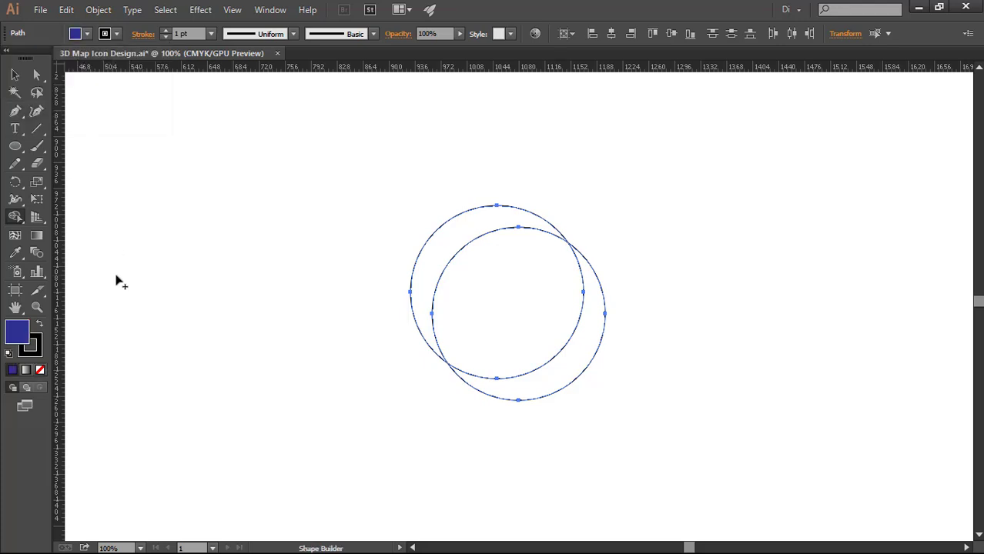
{"action": "left_click", "coordinate": [447, 243]}
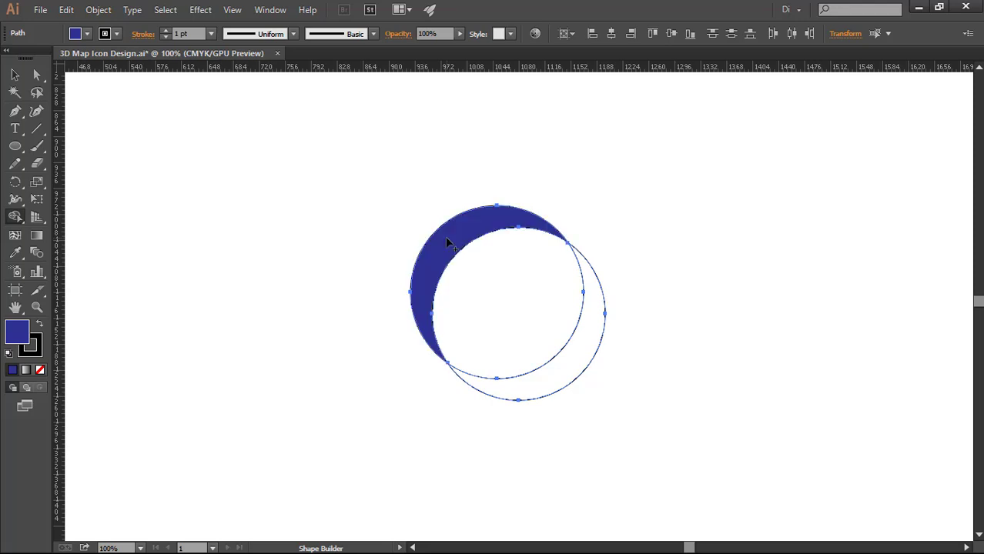
Delete the leftover circle outlines so that only the dark blue crescent remains
{"action": "left_click", "coordinate": [15, 74]}
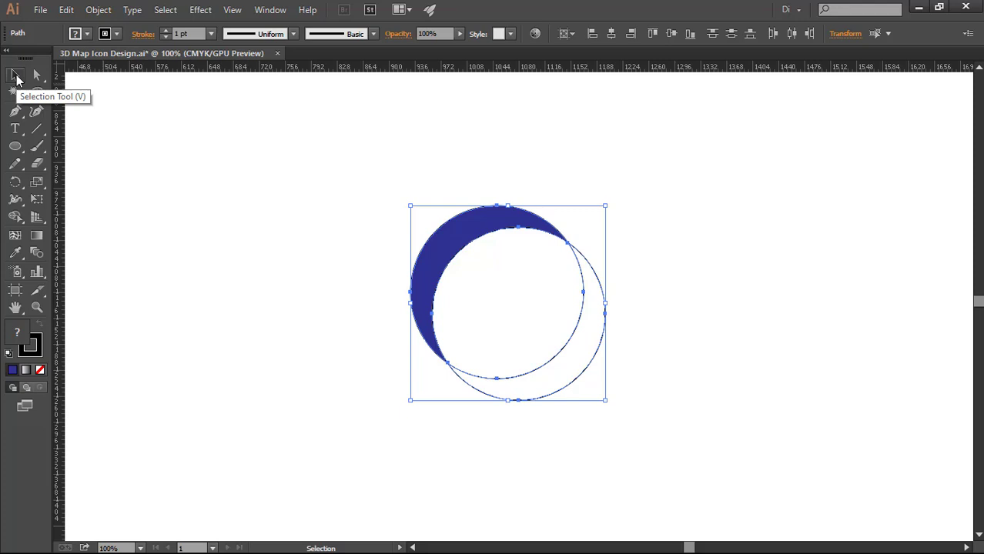
{"action": "left_click", "coordinate": [448, 243], "text": "shift"}
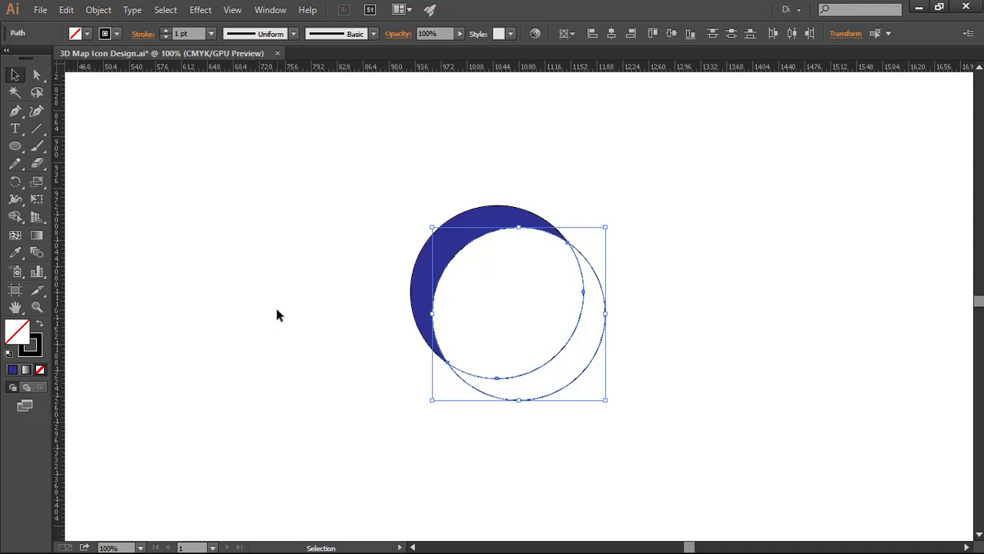
{"action": "key", "text": "Delete"}
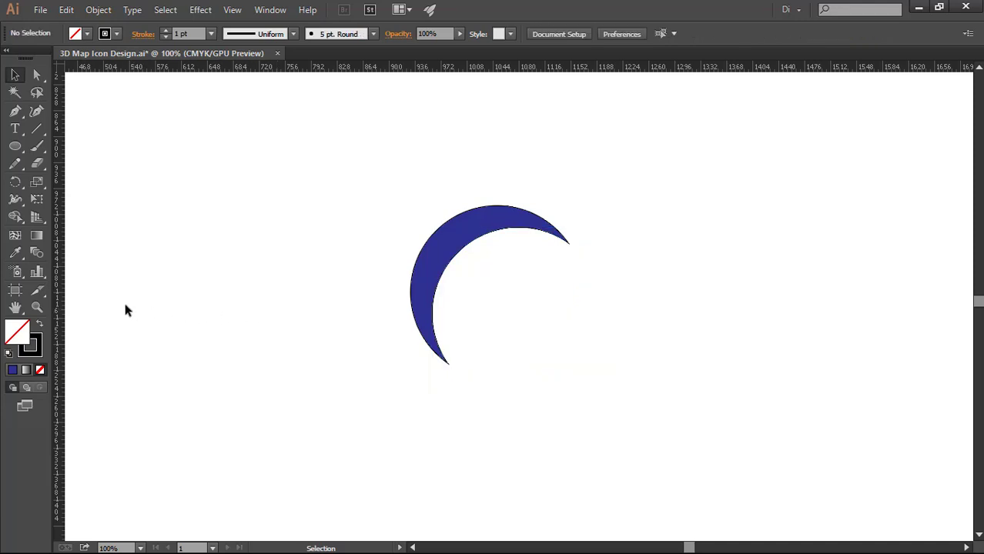
Add a vertical and a horizontal guide centred on the artboard and lock the guides
{"action": "left_click_drag", "start_coordinate": [61, 291], "coordinate": [294, 293]}
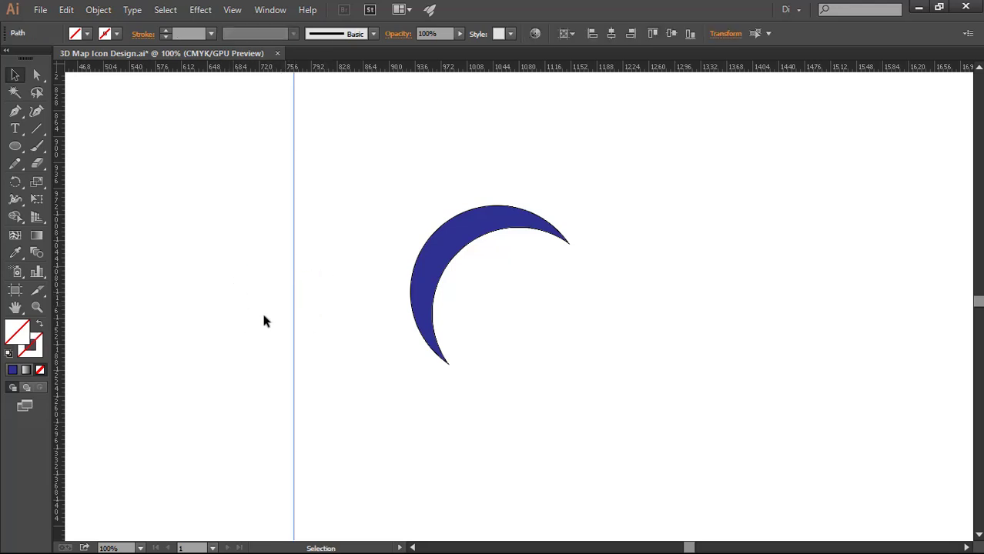
{"action": "left_click", "coordinate": [613, 35]}
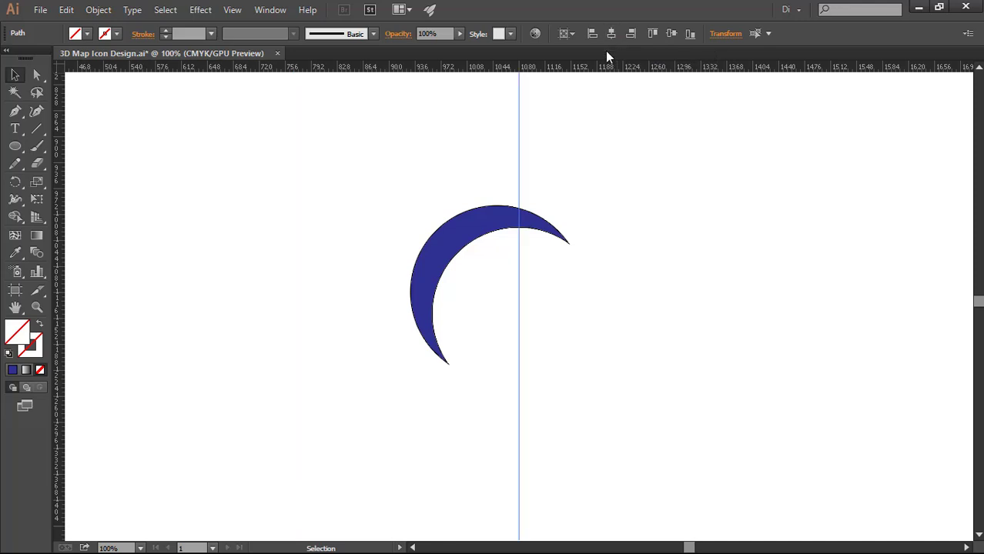
{"action": "left_click_drag", "start_coordinate": [606, 72], "coordinate": [605, 116]}
{"action": "left_click", "coordinate": [673, 35]}
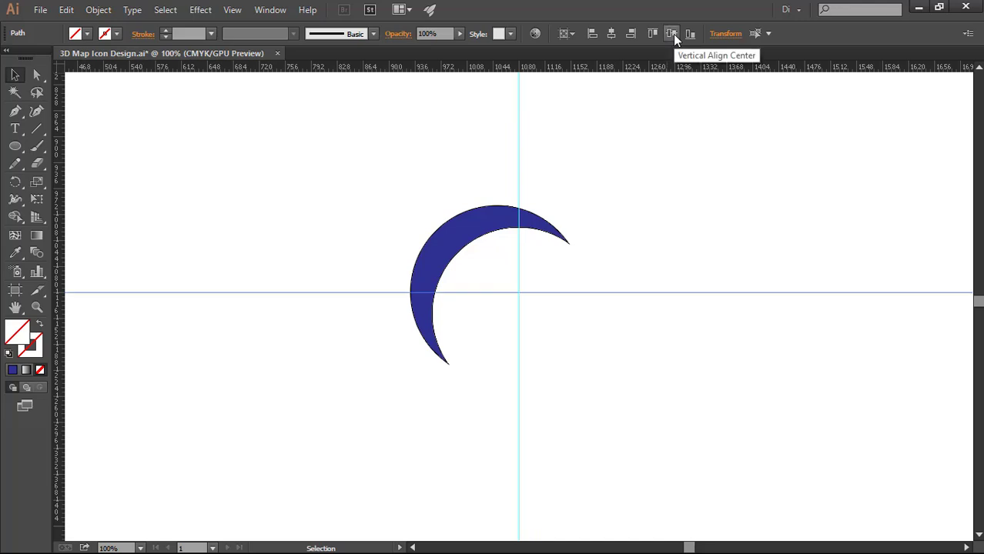
{"action": "right_click", "coordinate": [617, 215]}
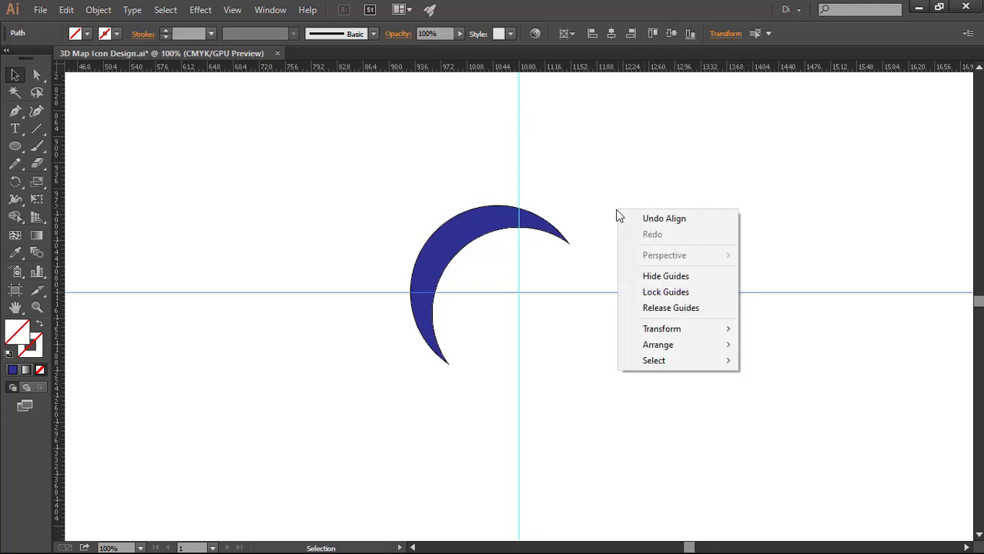
{"action": "left_click", "coordinate": [666, 297]}
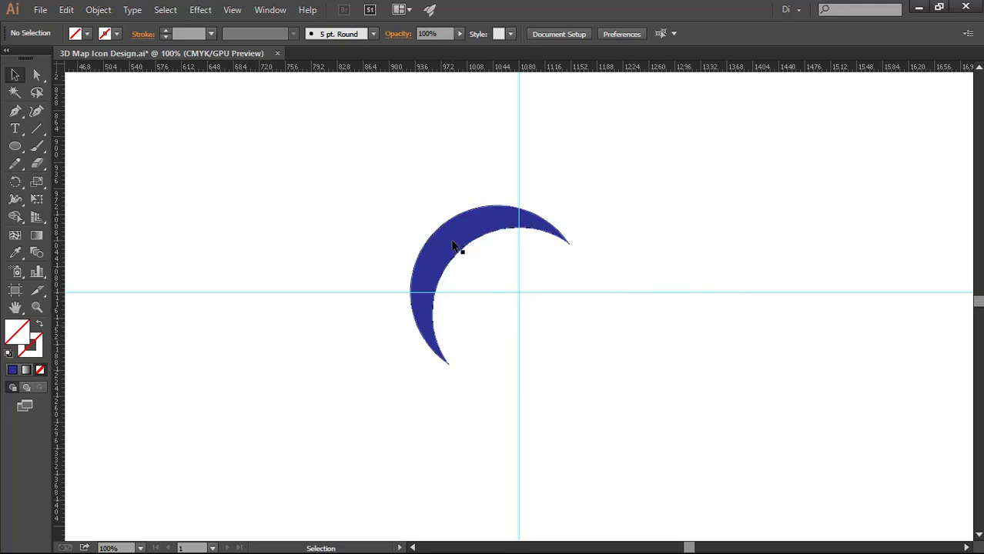
Set the crescent's fill to none, keeping its black outline
{"action": "left_click", "coordinate": [452, 246]}
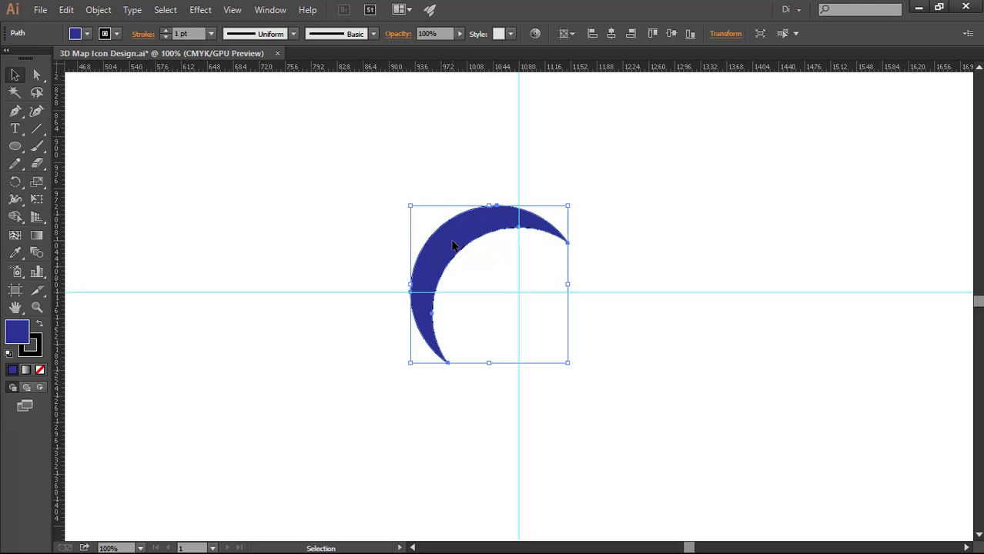
{"action": "left_click", "coordinate": [87, 34]}
{"action": "left_click", "coordinate": [9, 58]}
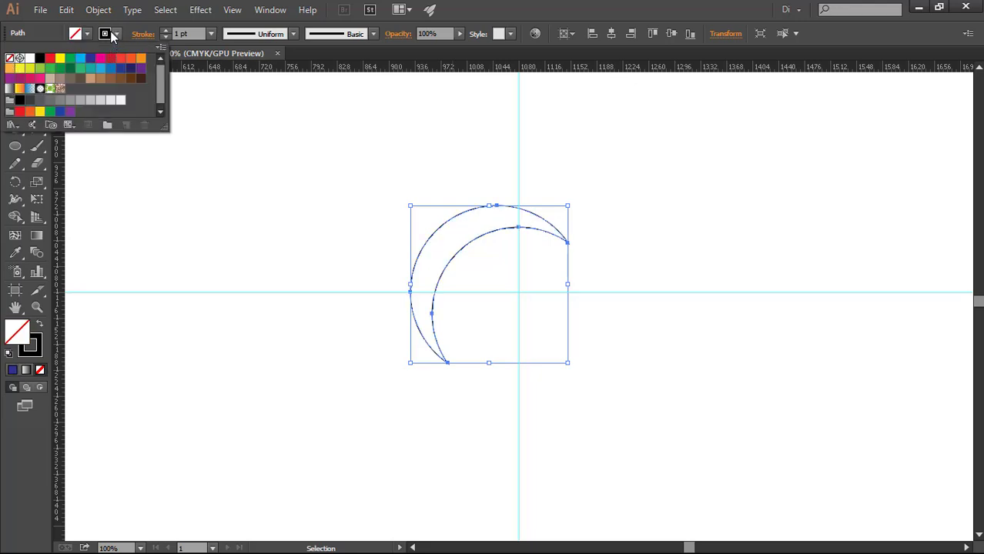
{"action": "left_click", "coordinate": [244, 138]}
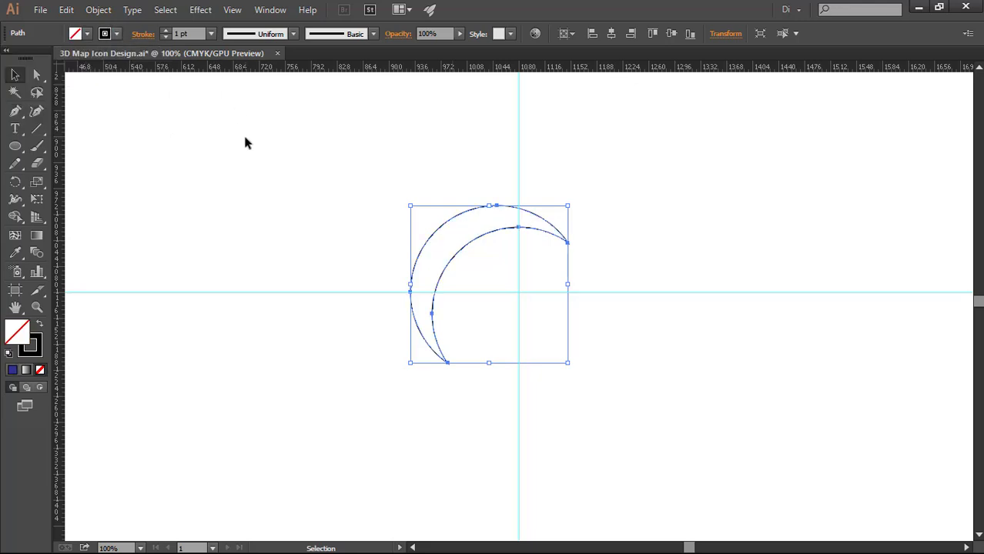
Offset the crescent's path by -4 pt with miter joins and delete the original larger outline
{"action": "left_click", "coordinate": [98, 10]}
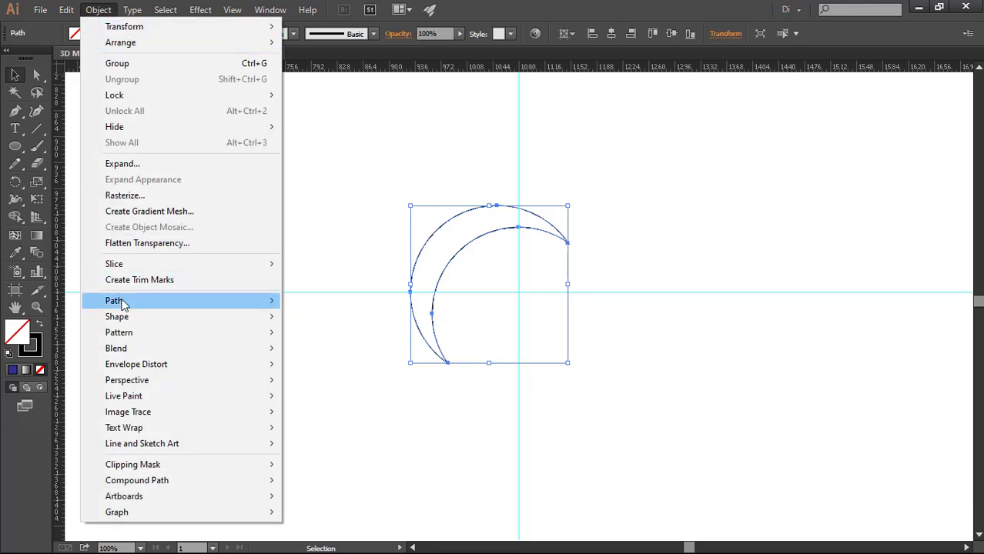
{"action": "mouse_move", "coordinate": [238, 299]}
{"action": "left_click", "coordinate": [367, 352]}
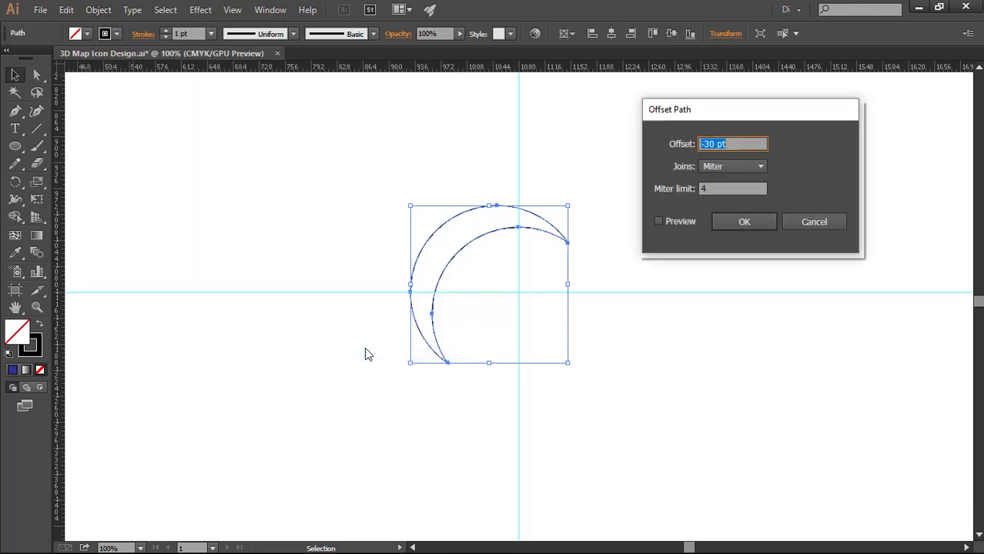
{"action": "type", "text": "0"}
{"action": "left_click", "coordinate": [658, 222]}
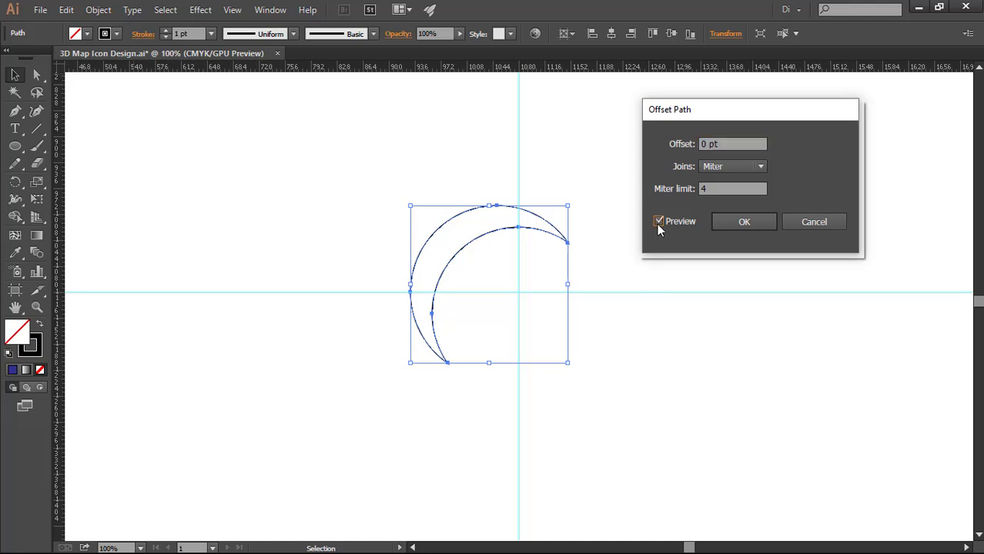
{"action": "left_click", "coordinate": [731, 143]}
{"action": "key", "text": "Down"}
{"action": "key", "text": "Down"}
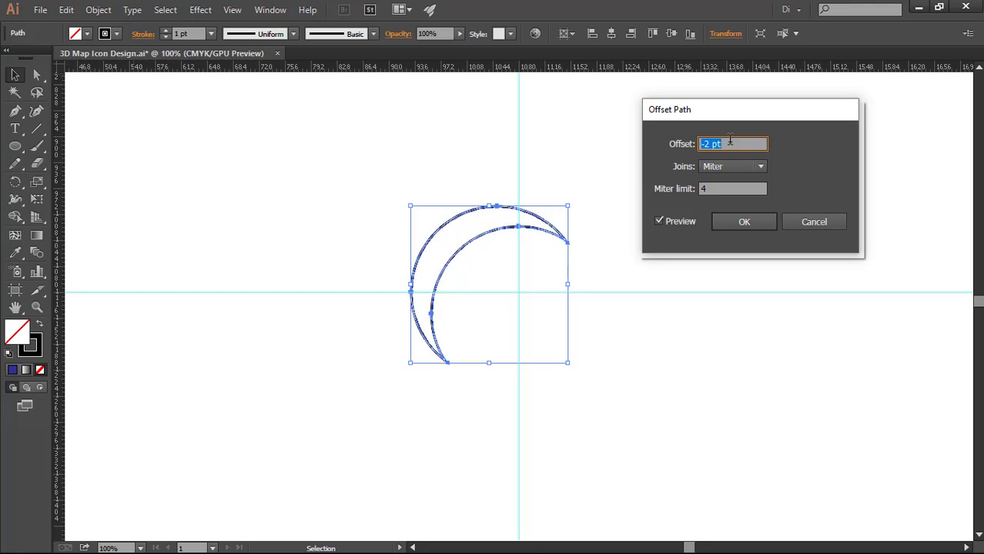
{"action": "key", "text": "Down"}
{"action": "key", "text": "Down"}
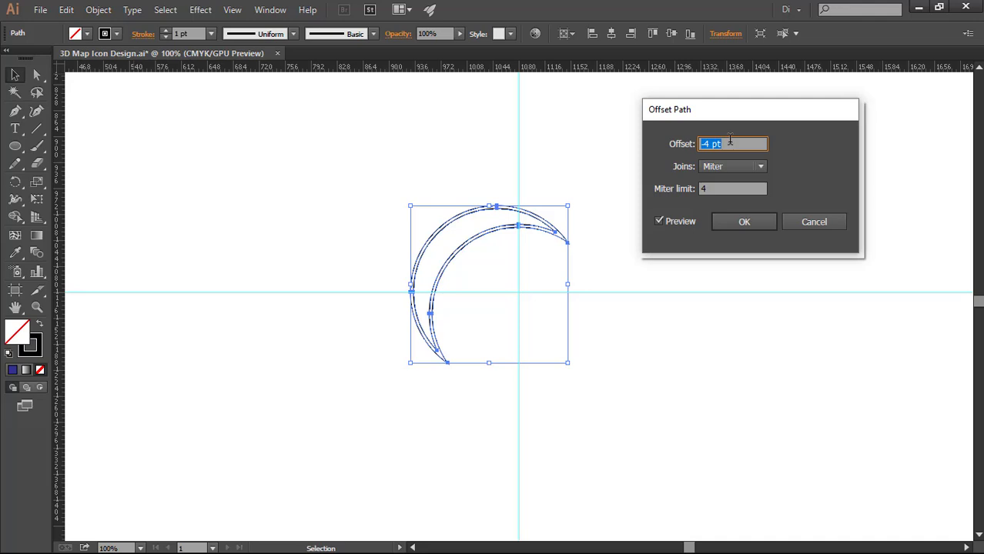
{"action": "left_click", "coordinate": [744, 221]}
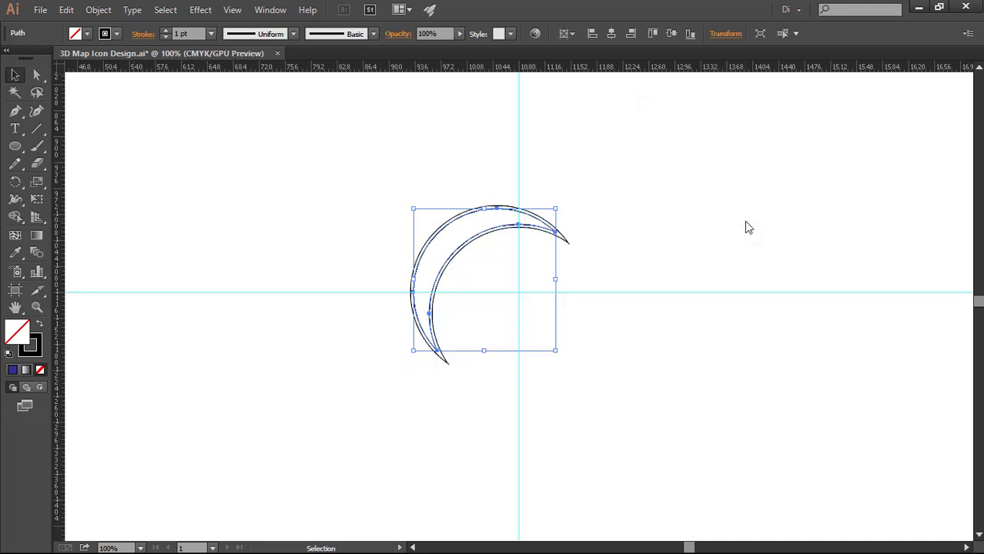
{"action": "left_click", "coordinate": [570, 246], "text": "shift"}
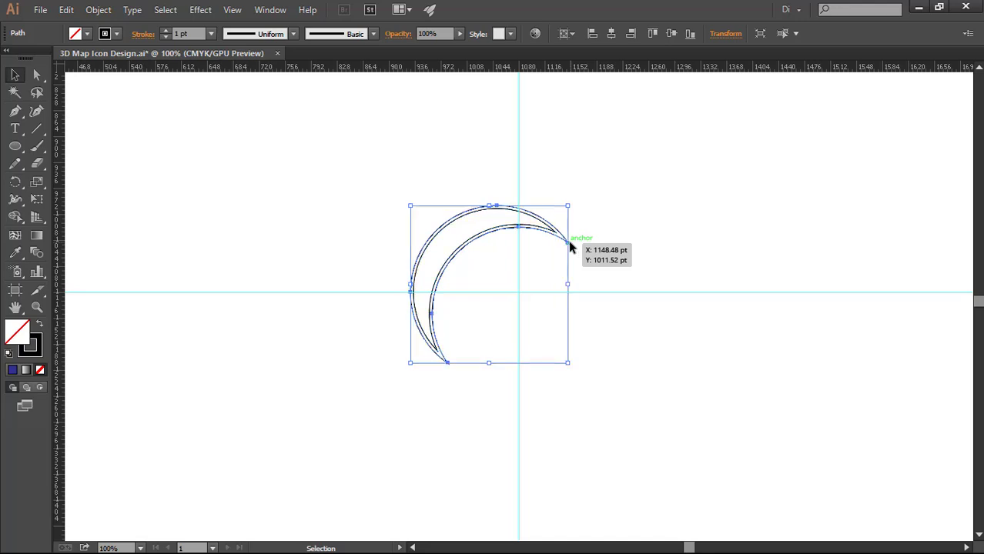
{"action": "left_click", "coordinate": [645, 254]}
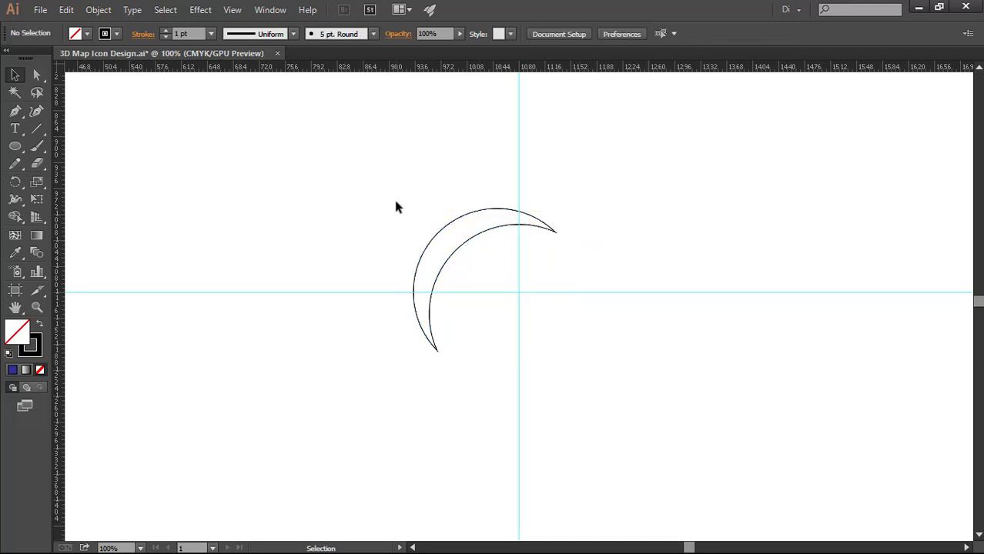
Fill the remaining smaller crescent with dark blue and set its stroke to none
{"action": "left_click_drag", "start_coordinate": [395, 204], "coordinate": [469, 252]}
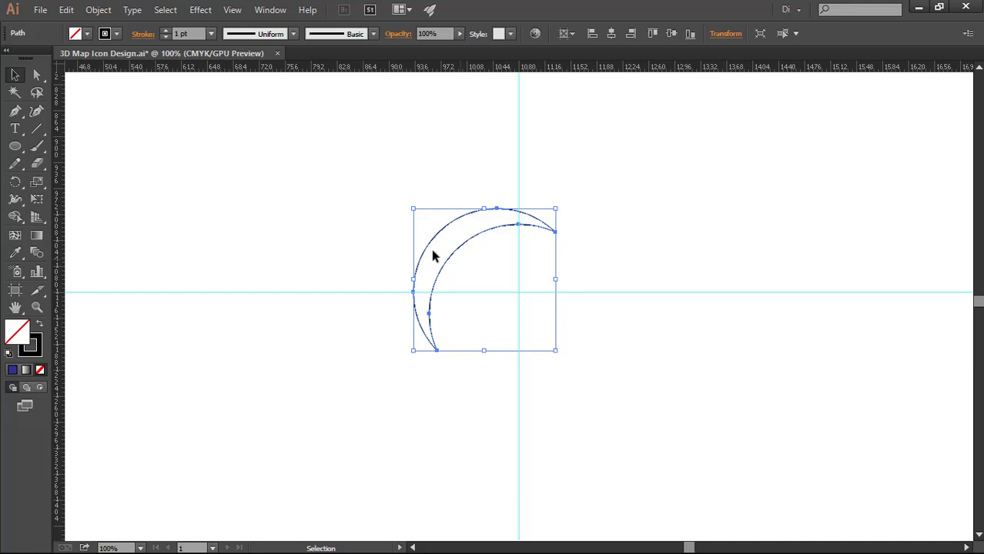
{"action": "left_click", "coordinate": [88, 34]}
{"action": "left_click", "coordinate": [90, 59]}
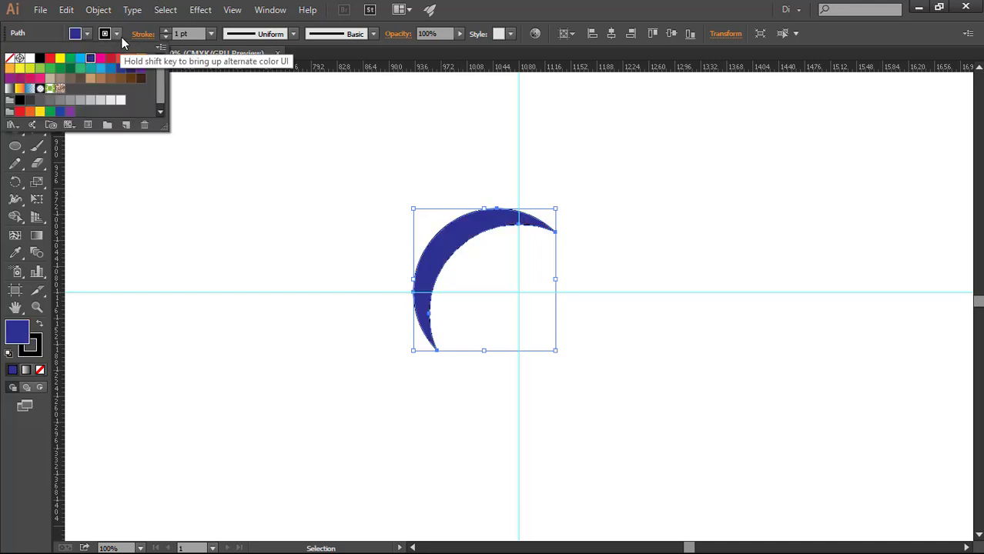
{"action": "left_click", "coordinate": [117, 34]}
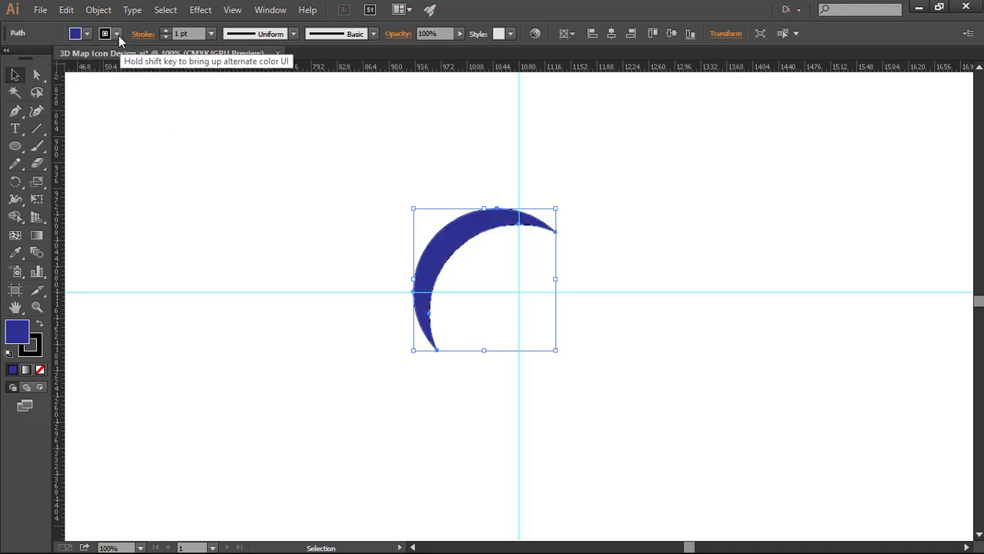
{"action": "left_click", "coordinate": [117, 34]}
{"action": "left_click", "coordinate": [17, 59]}
{"action": "left_click", "coordinate": [189, 223]}
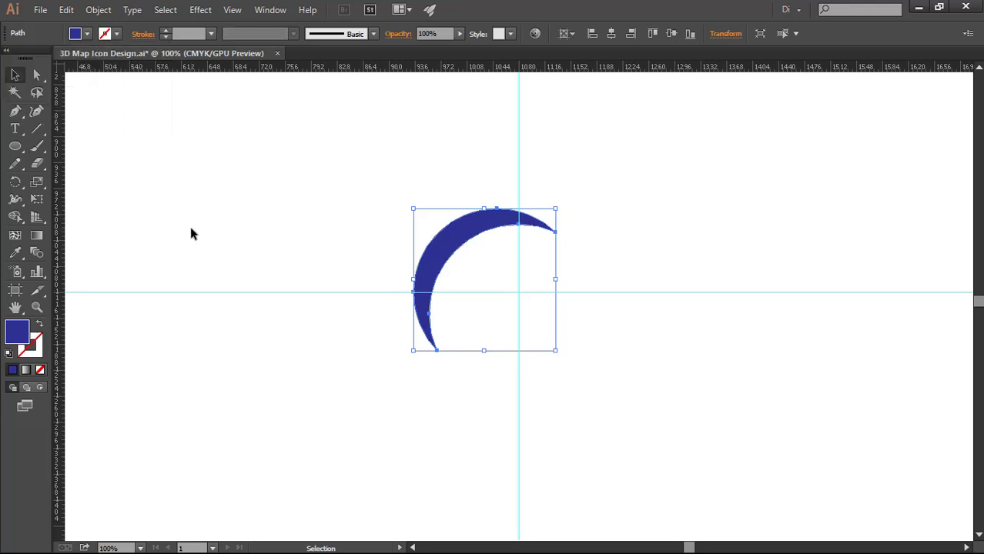
Create a copy of the crescent rotated 90° around the intersection of the two guides
{"action": "left_click", "coordinate": [16, 182]}
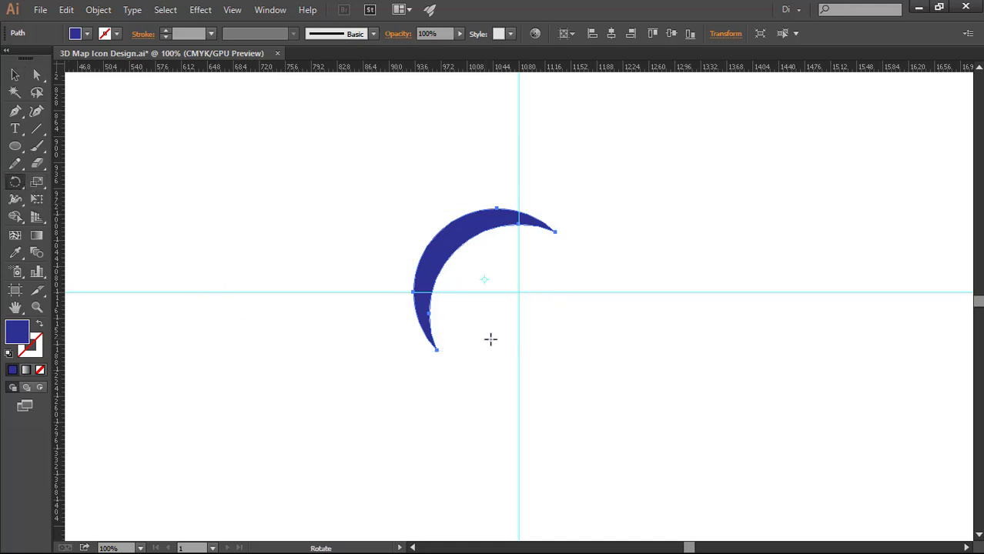
{"action": "left_click", "coordinate": [519, 291], "text": "alt"}
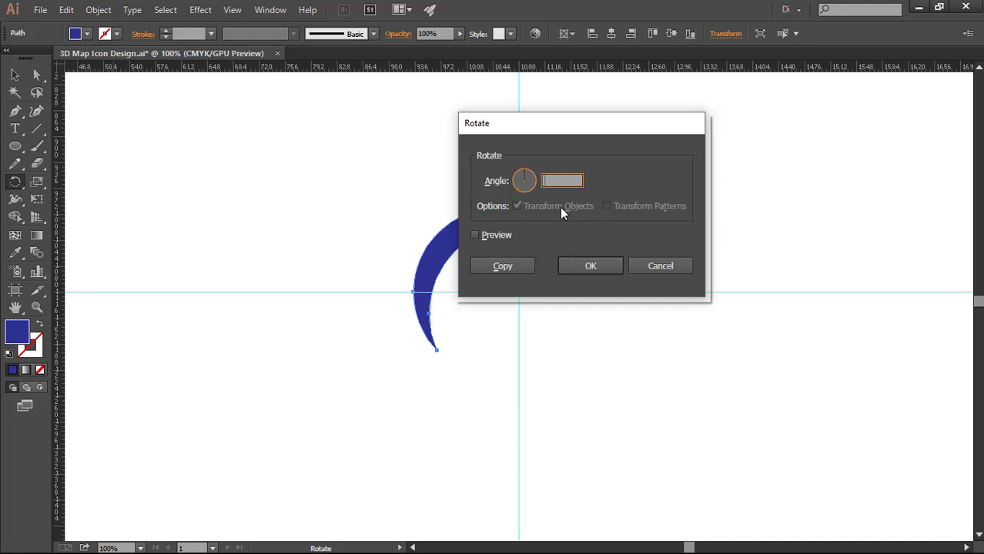
{"action": "type", "text": "90"}
{"action": "left_click", "coordinate": [504, 266]}
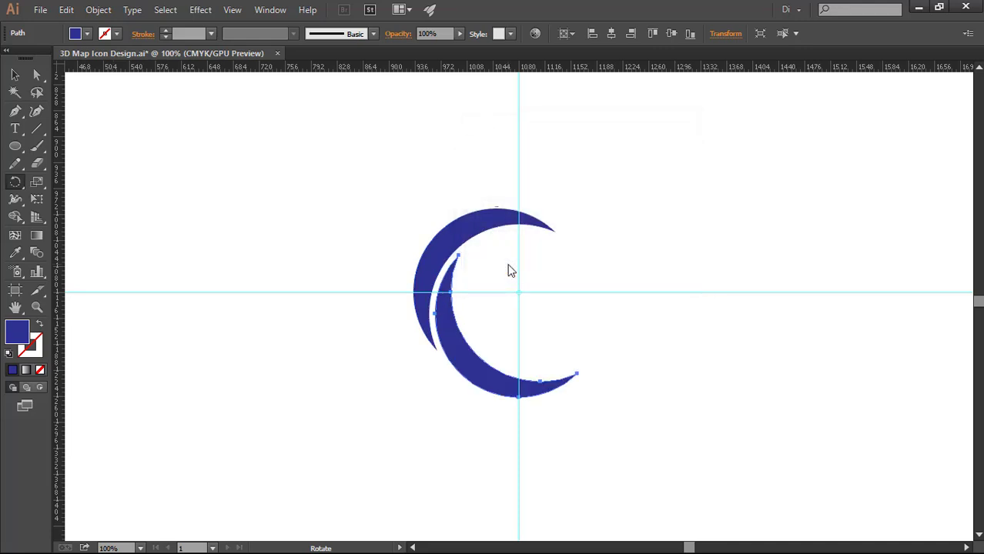
Repeat the rotated copy twice to complete a ring of four crescents
{"action": "key", "text": "v"}
{"action": "key", "text": "ctrl+d"}
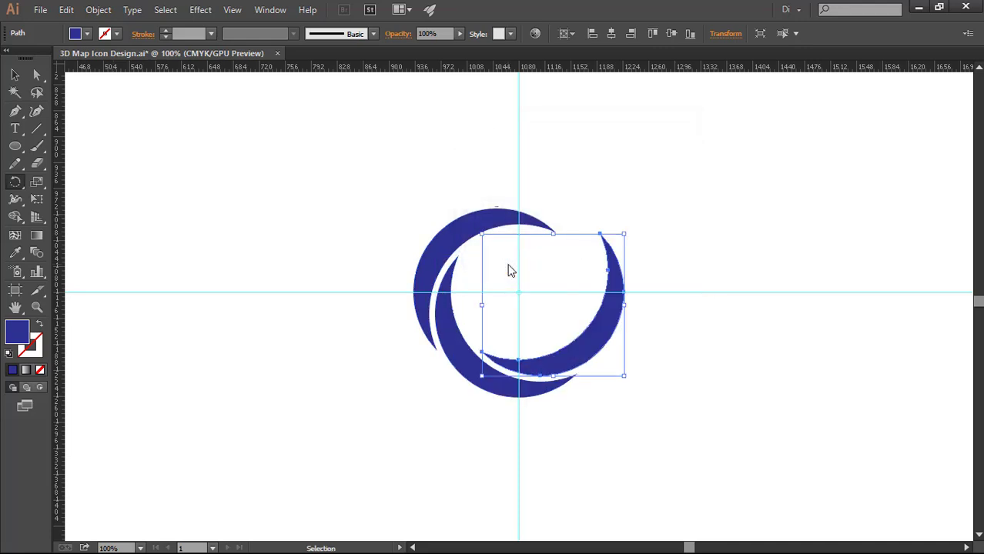
{"action": "key", "text": "ctrl+d"}
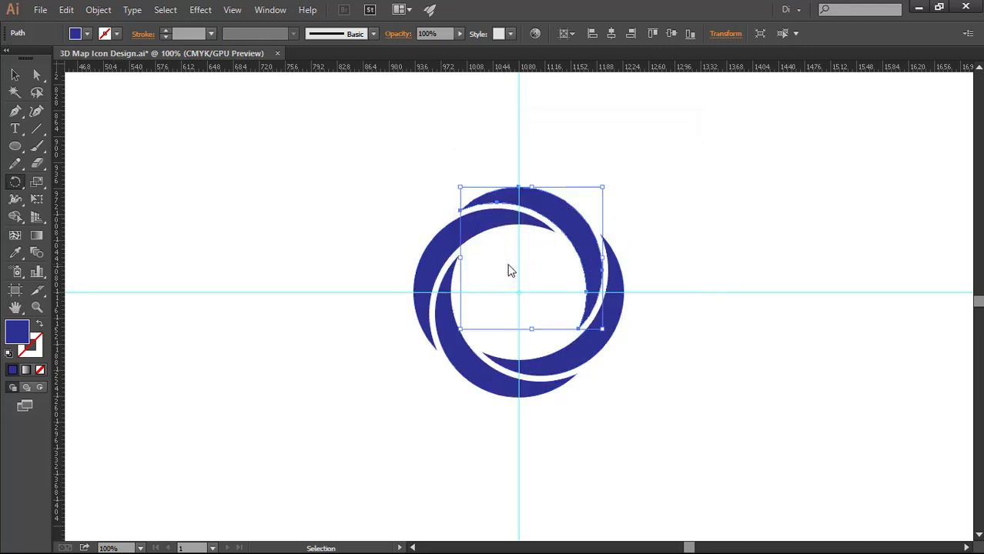
Deselect the artwork and hide the guides
{"action": "left_click", "coordinate": [310, 183]}
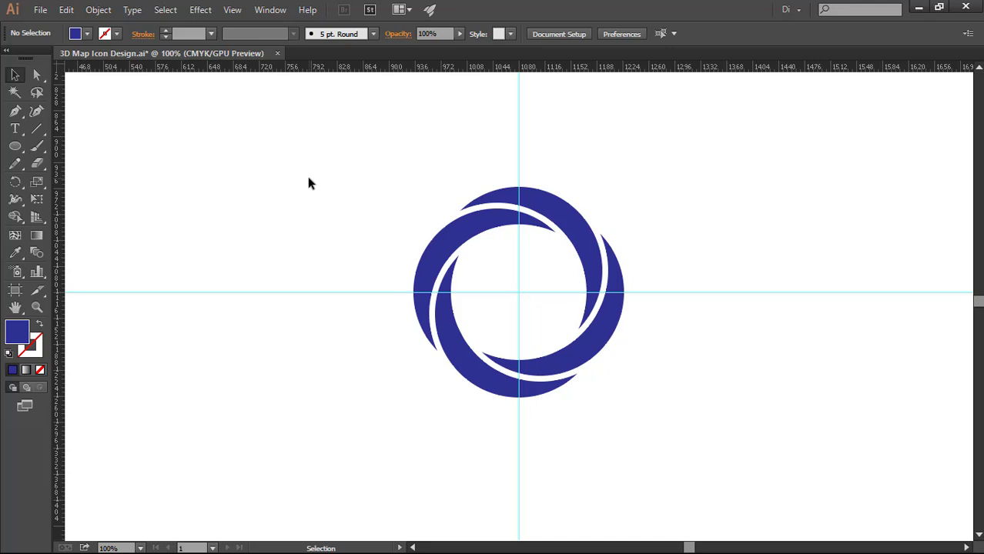
{"action": "right_click", "coordinate": [310, 183]}
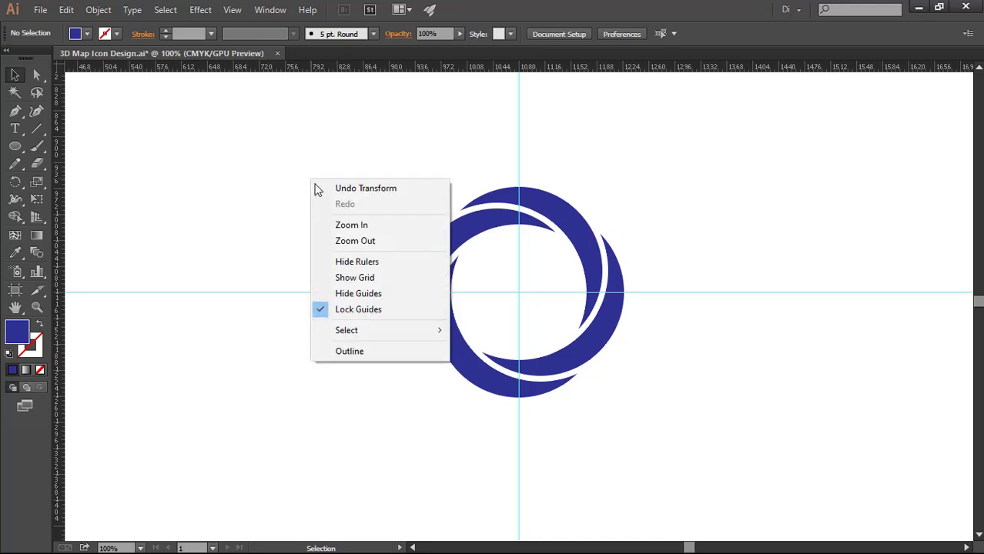
{"action": "left_click", "coordinate": [355, 294]}
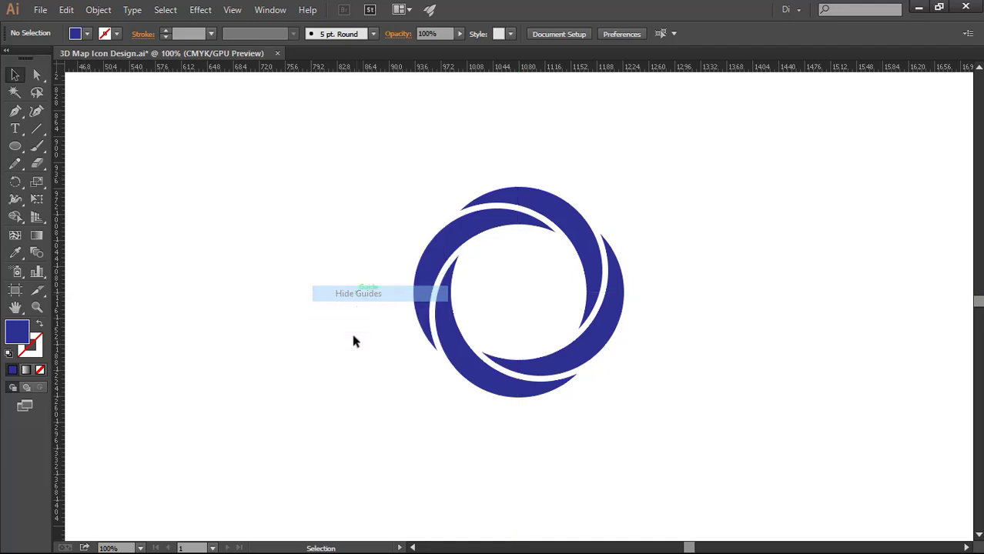
Fill the upper-left crescent of the ring with magenta
{"action": "left_click", "coordinate": [467, 260]}
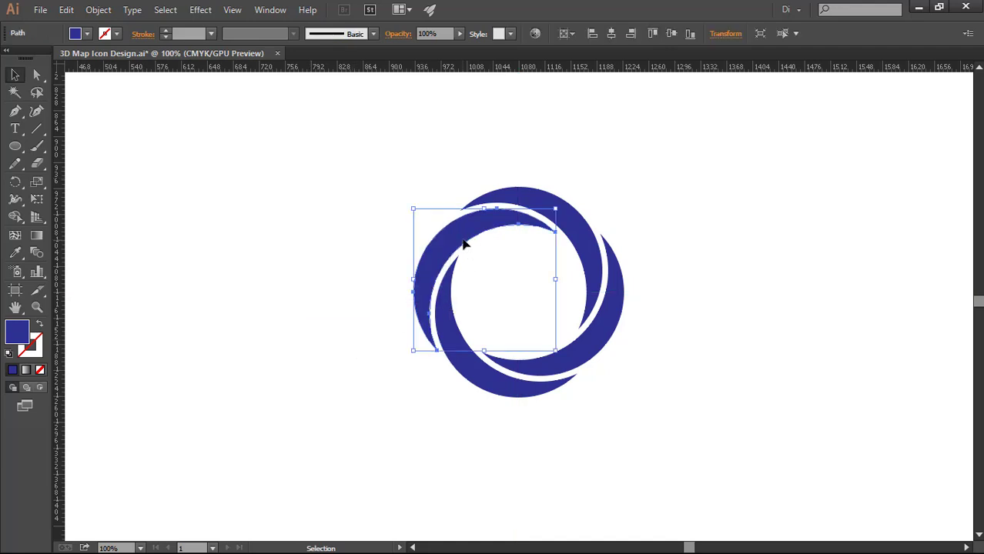
{"action": "left_click", "coordinate": [88, 33]}
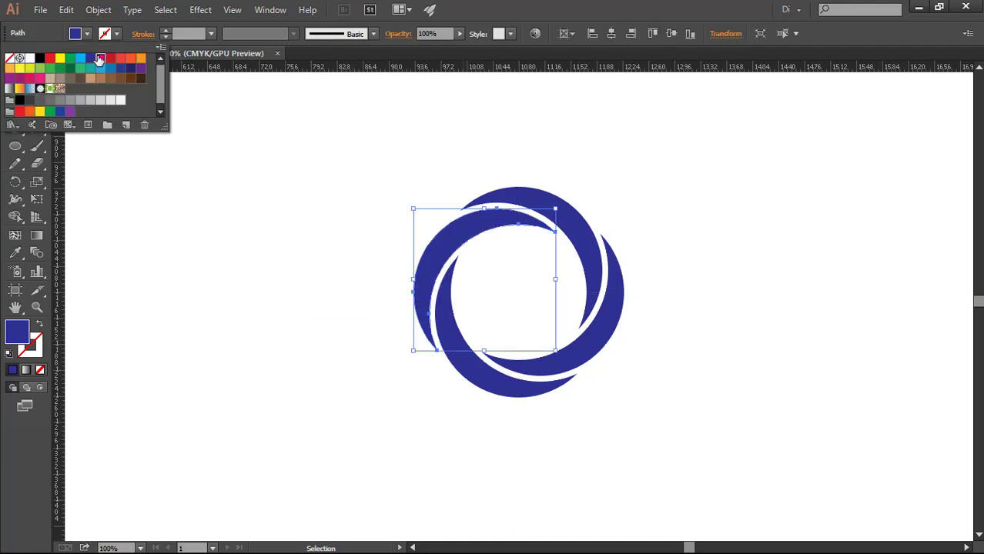
{"action": "left_click", "coordinate": [99, 59]}
{"action": "left_click", "coordinate": [715, 423]}
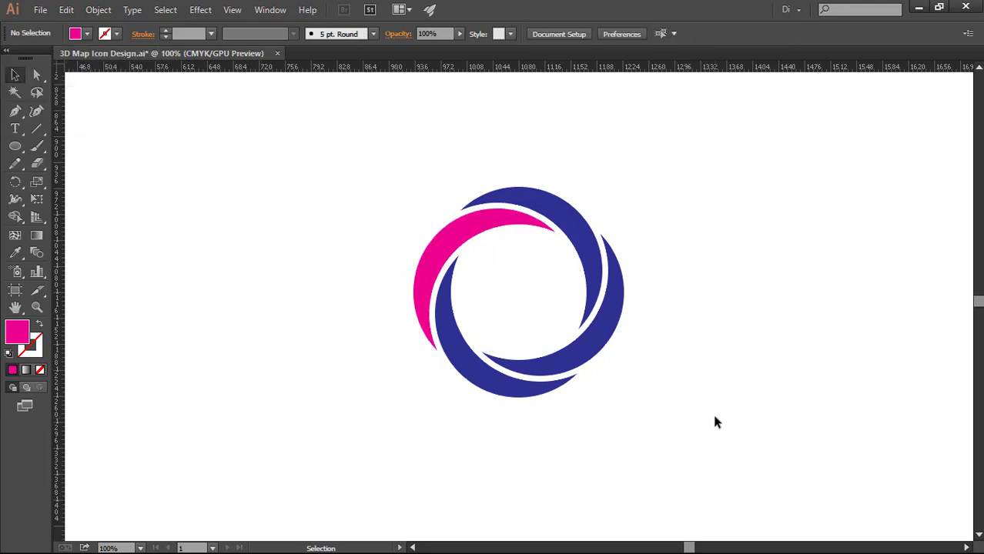